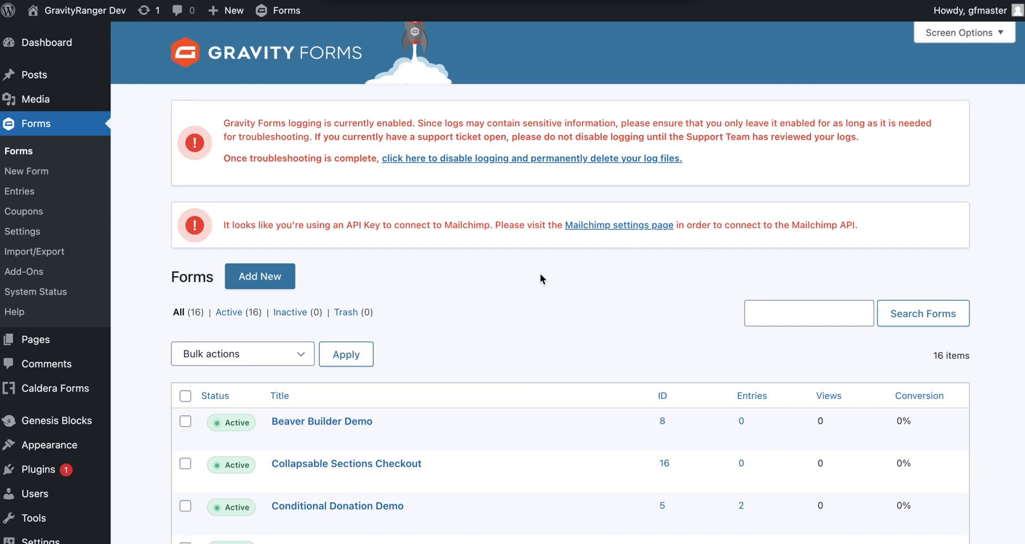
Step: Go to Forms > Import/Export and switch to the Import Entries tab
{"action": "scroll", "coordinate": [542, 275], "scroll_direction": "down", "scroll_amount": 2}
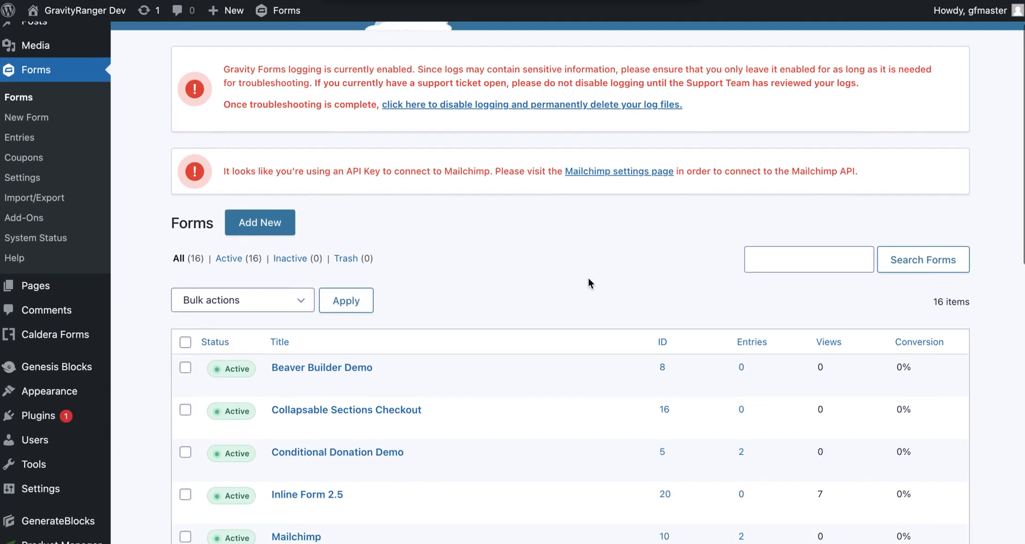
{"action": "scroll", "coordinate": [588, 277], "scroll_direction": "down", "scroll_amount": 1}
{"action": "scroll", "coordinate": [587, 281], "scroll_direction": "up", "scroll_amount": 3}
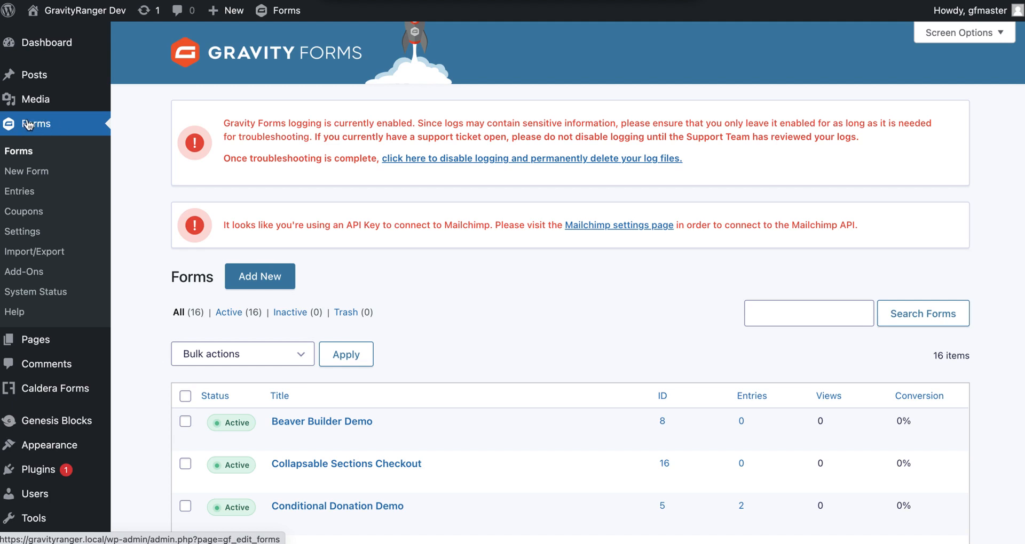
{"action": "left_click", "coordinate": [37, 252]}
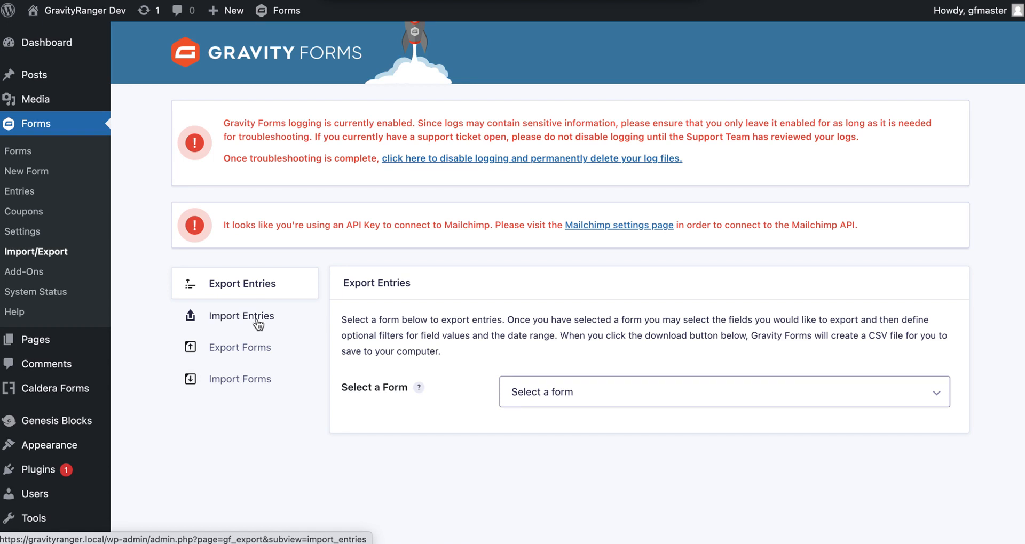
{"action": "left_click", "coordinate": [258, 323]}
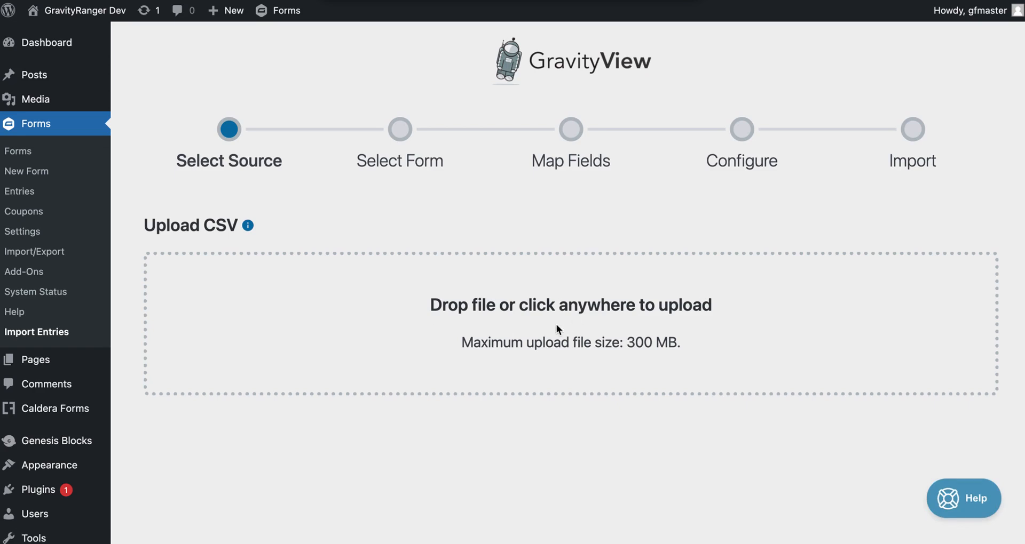
Step: Upload Test-Form.csv from Downloads as the entry import source
{"action": "left_click", "coordinate": [492, 314]}
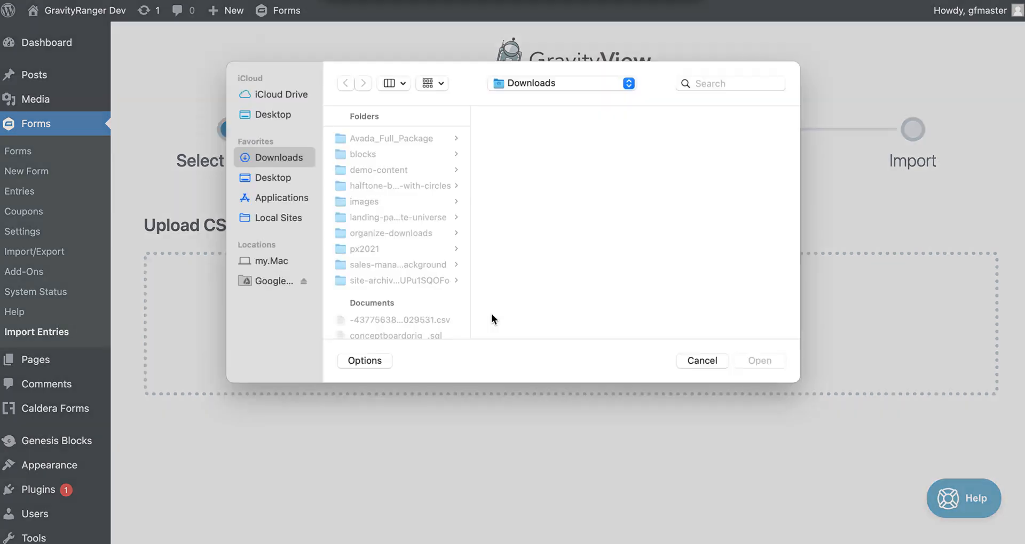
{"action": "scroll", "coordinate": [443, 241], "scroll_direction": "down", "scroll_amount": 1}
{"action": "scroll", "coordinate": [443, 241], "scroll_direction": "down", "scroll_amount": 5}
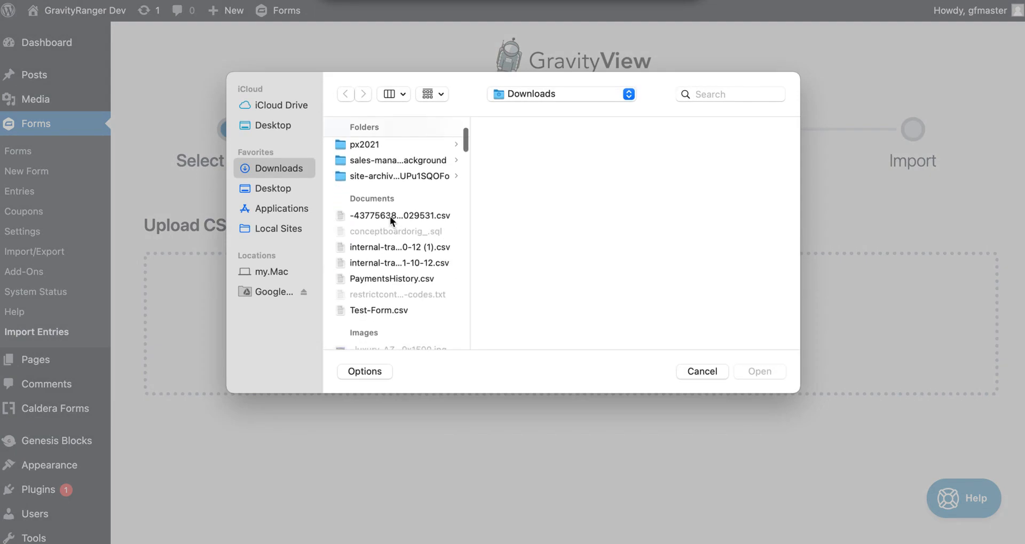
{"action": "scroll", "coordinate": [441, 255], "scroll_direction": "down", "scroll_amount": 4}
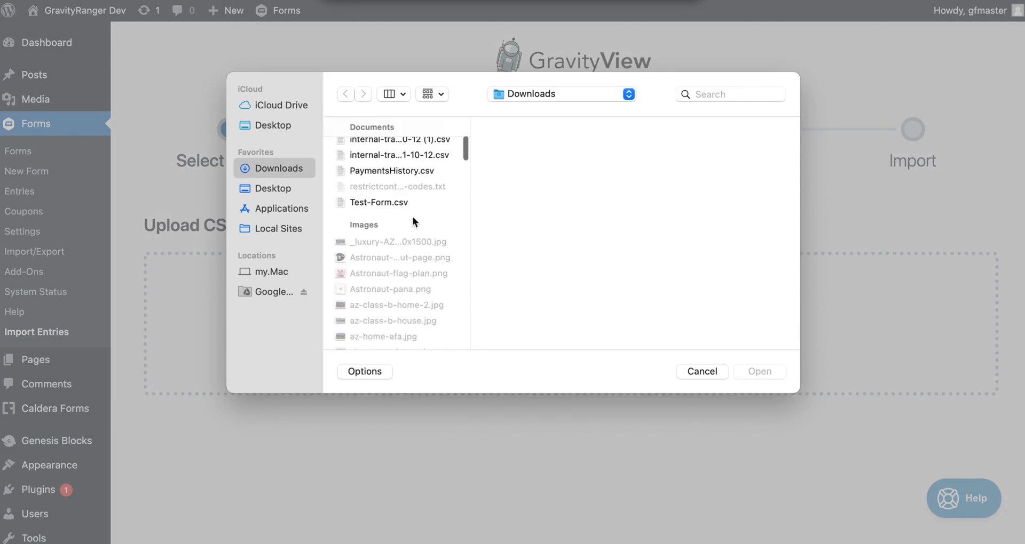
{"action": "left_click", "coordinate": [373, 202]}
{"action": "left_click", "coordinate": [760, 372]}
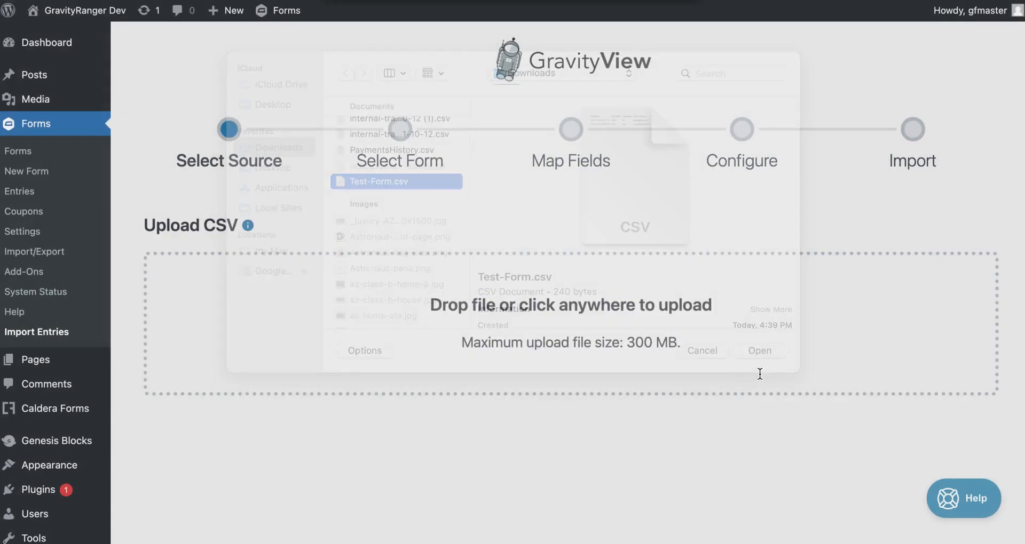
{"action": "scroll", "coordinate": [463, 322], "scroll_direction": "down", "scroll_amount": 2}
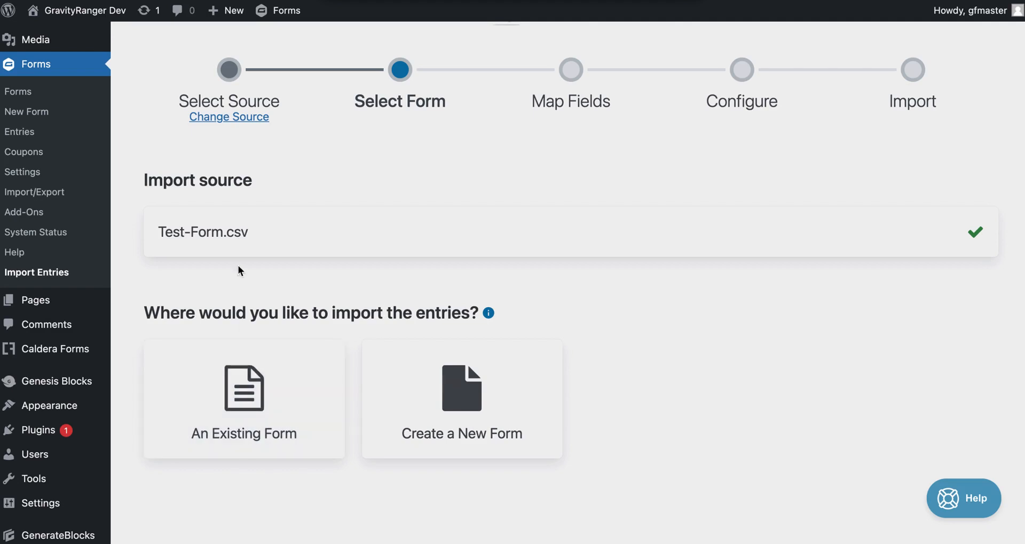
Step: Choose Create a New Form as the destination, named 'Caldera Test Import'
{"action": "scroll", "coordinate": [542, 403], "scroll_direction": "down", "scroll_amount": 2}
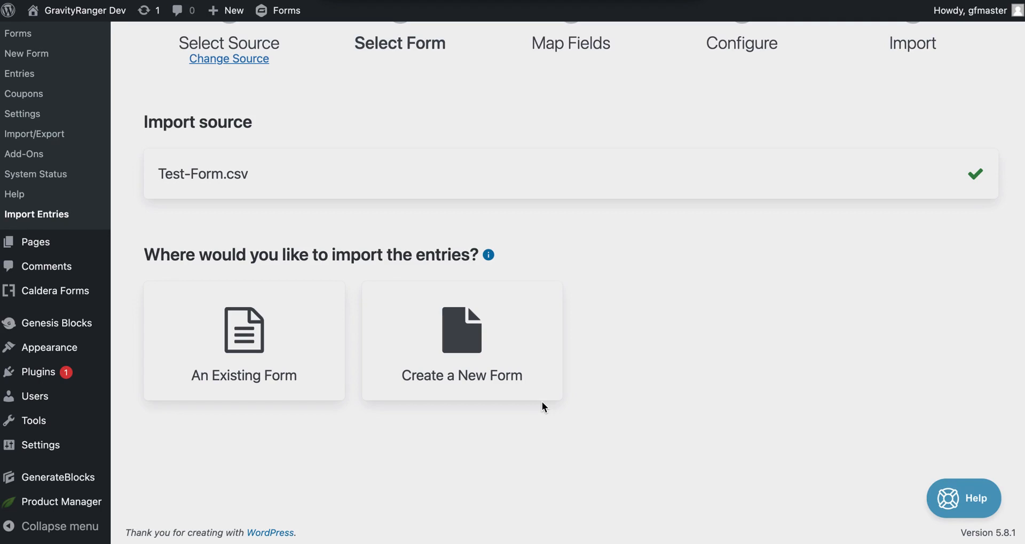
{"action": "left_click", "coordinate": [284, 330]}
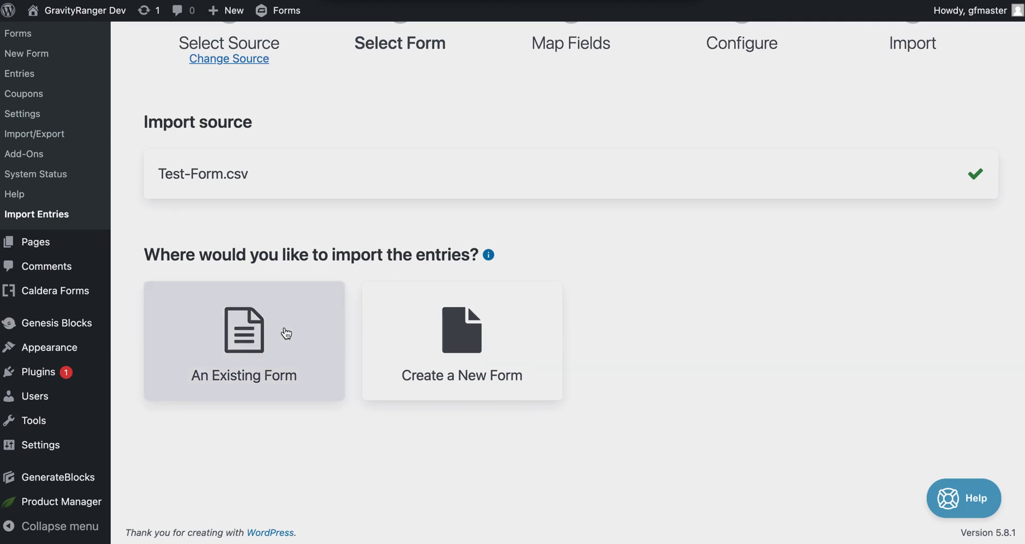
{"action": "scroll", "coordinate": [411, 413], "scroll_direction": "down", "scroll_amount": 10}
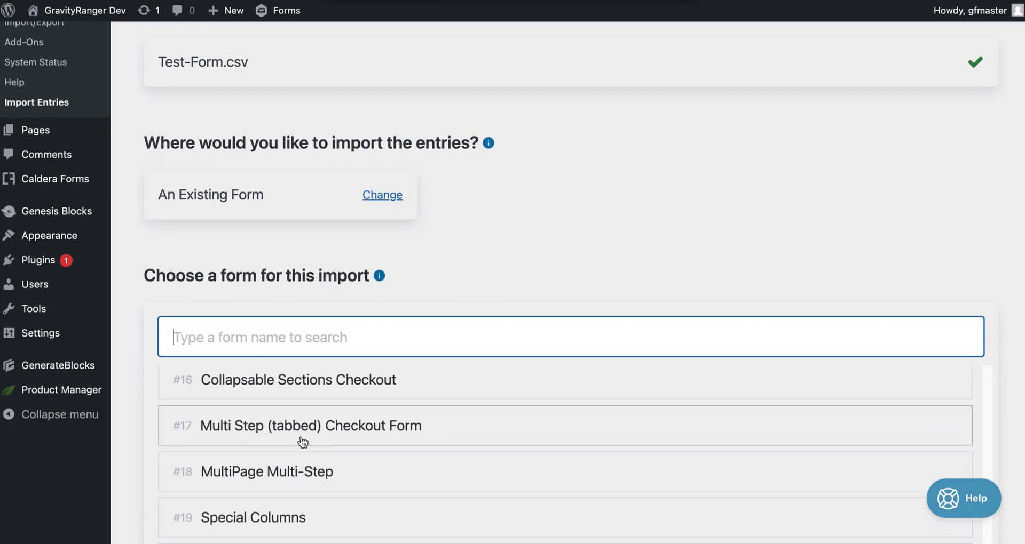
{"action": "scroll", "coordinate": [302, 426], "scroll_direction": "up", "scroll_amount": 10}
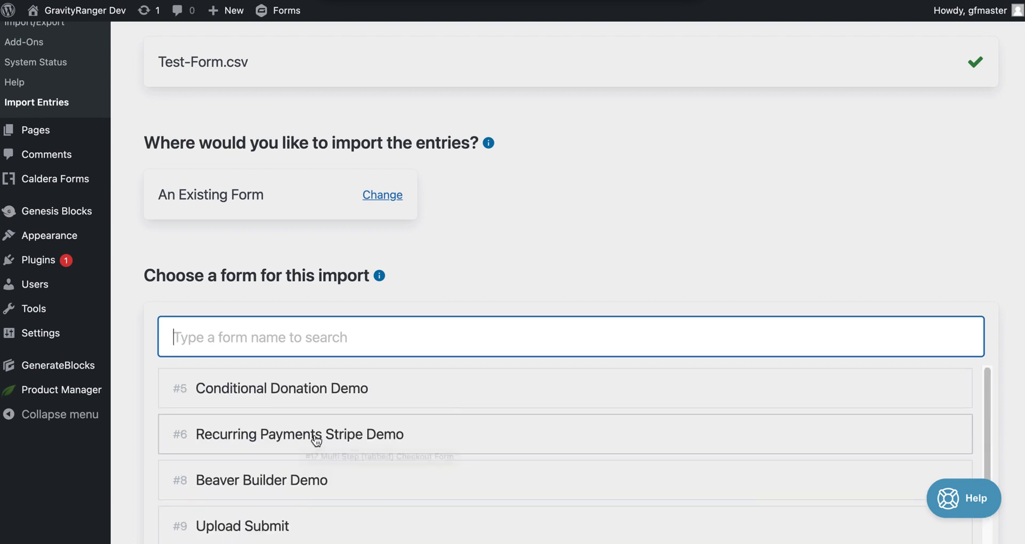
{"action": "scroll", "coordinate": [457, 309], "scroll_direction": "up", "scroll_amount": 3}
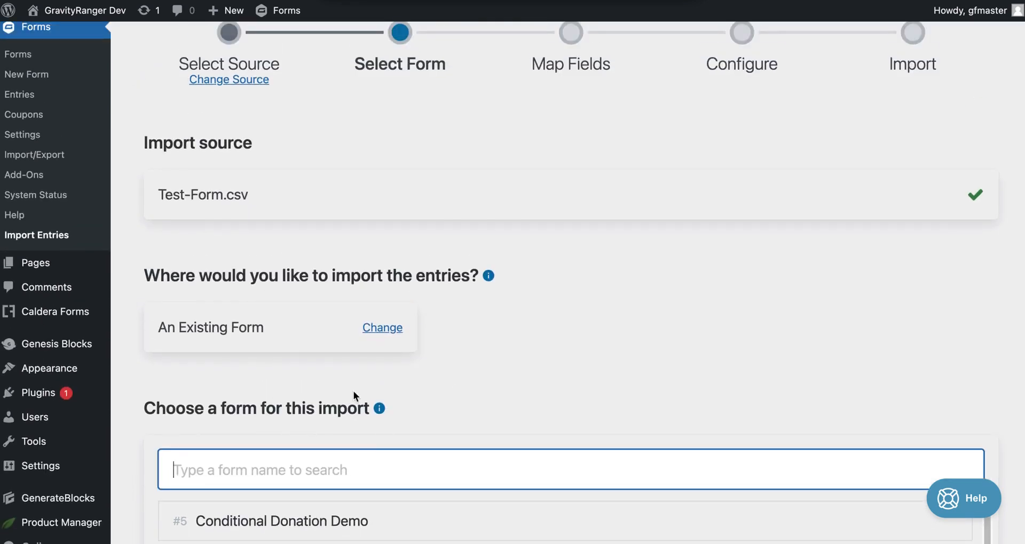
{"action": "left_click", "coordinate": [382, 329]}
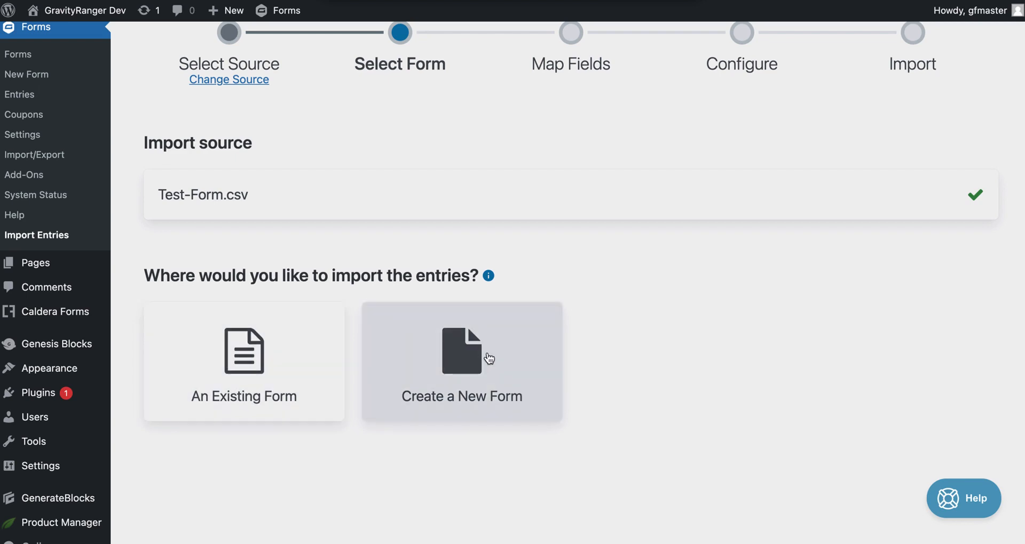
{"action": "left_click", "coordinate": [520, 350]}
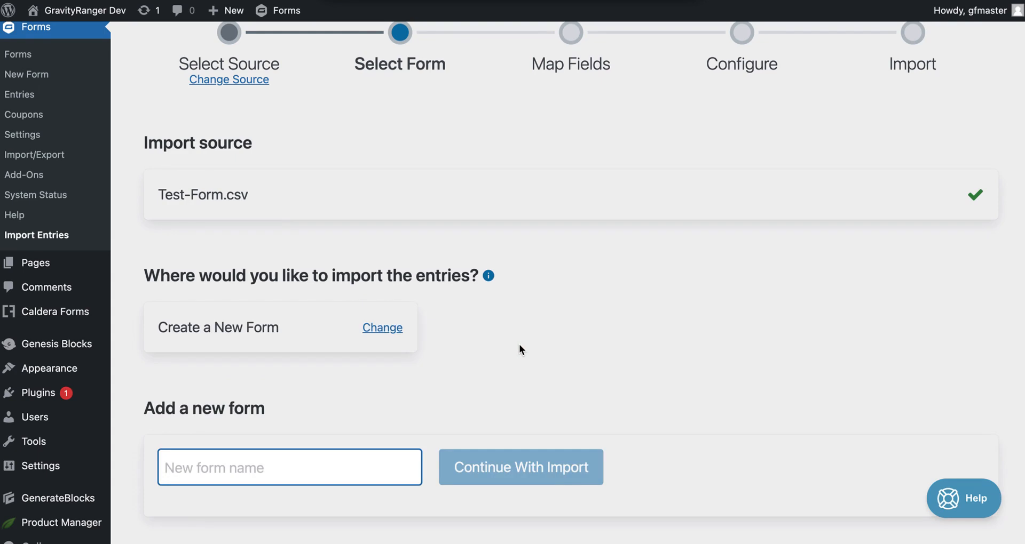
{"action": "scroll", "coordinate": [521, 350], "scroll_direction": "down", "scroll_amount": 1}
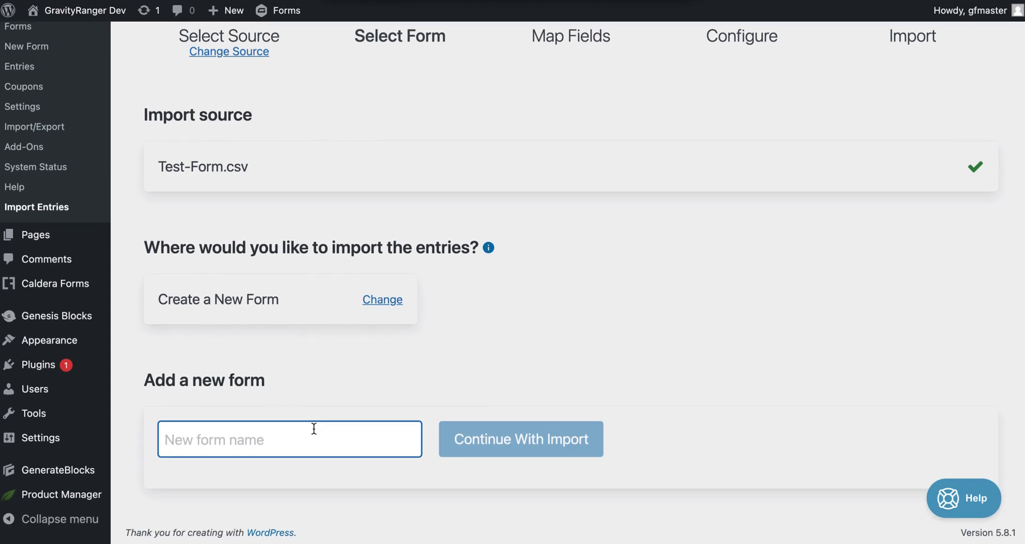
{"action": "type", "text": "Caldera "}
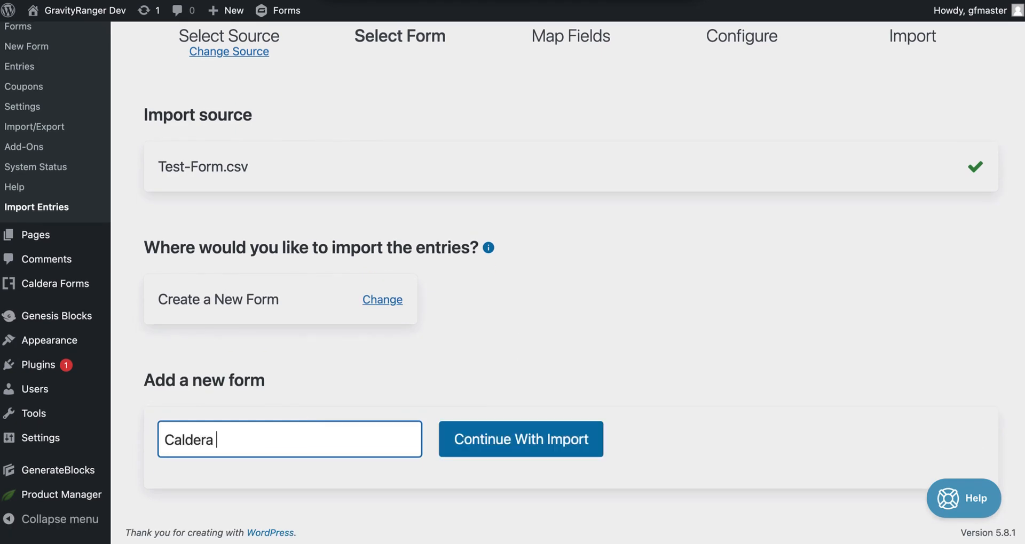
{"action": "type", "text": "Test Import"}
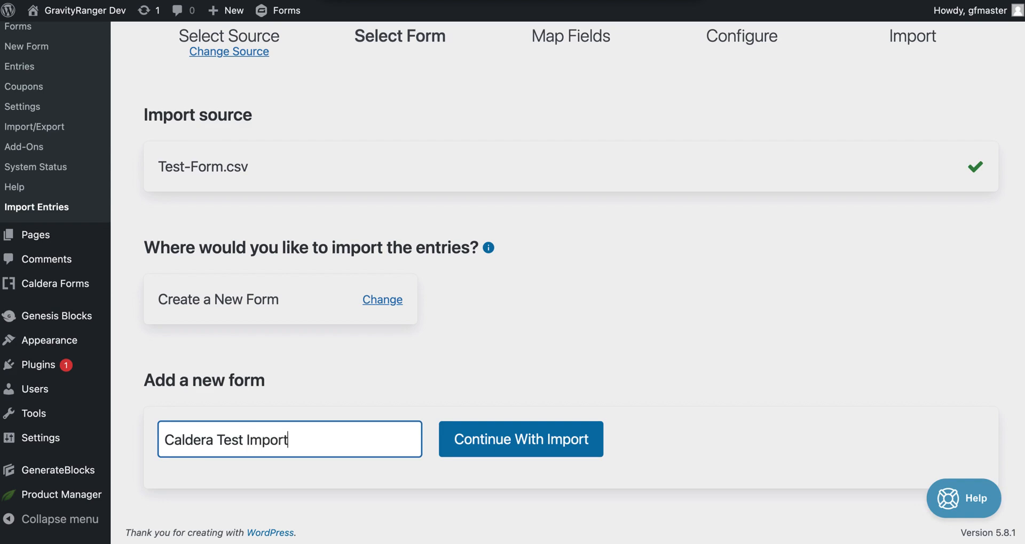
Step: Continue to the Map Fields step and scroll across the CSV column table
{"action": "left_click", "coordinate": [505, 445]}
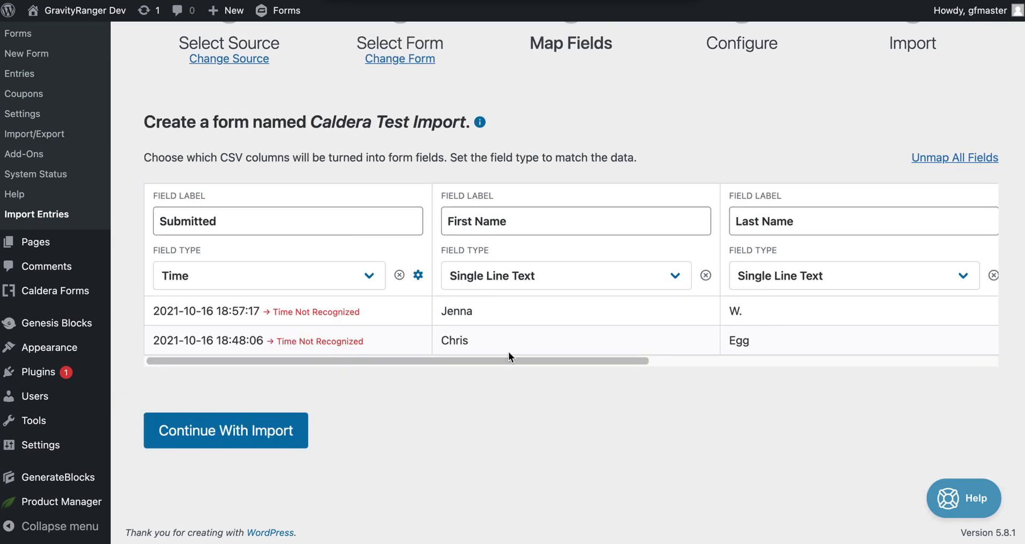
{"action": "scroll", "coordinate": [421, 227], "scroll_direction": "up", "scroll_amount": 1}
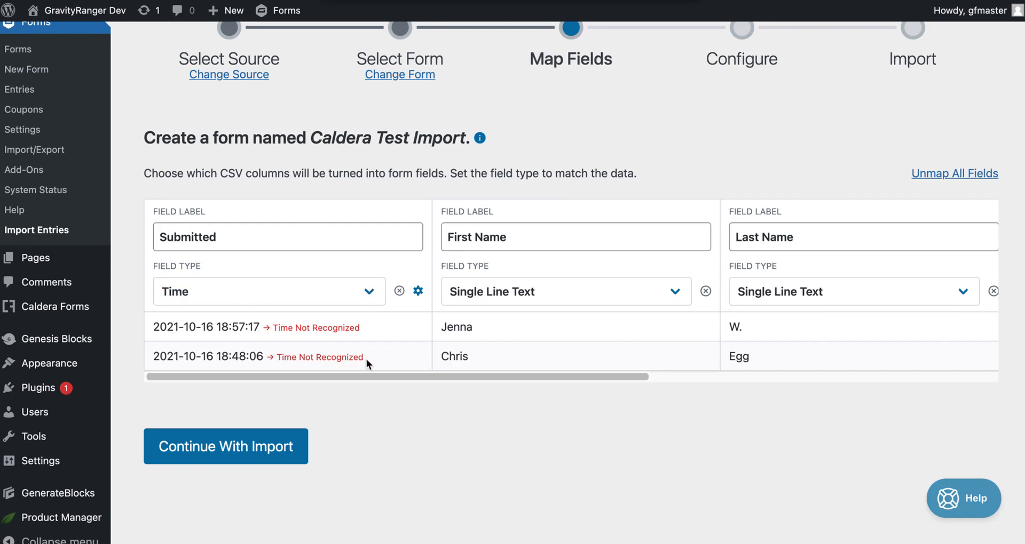
{"action": "scroll", "coordinate": [398, 347], "scroll_direction": "down", "scroll_amount": 1}
{"action": "scroll", "coordinate": [474, 331], "scroll_direction": "right", "scroll_amount": 5}
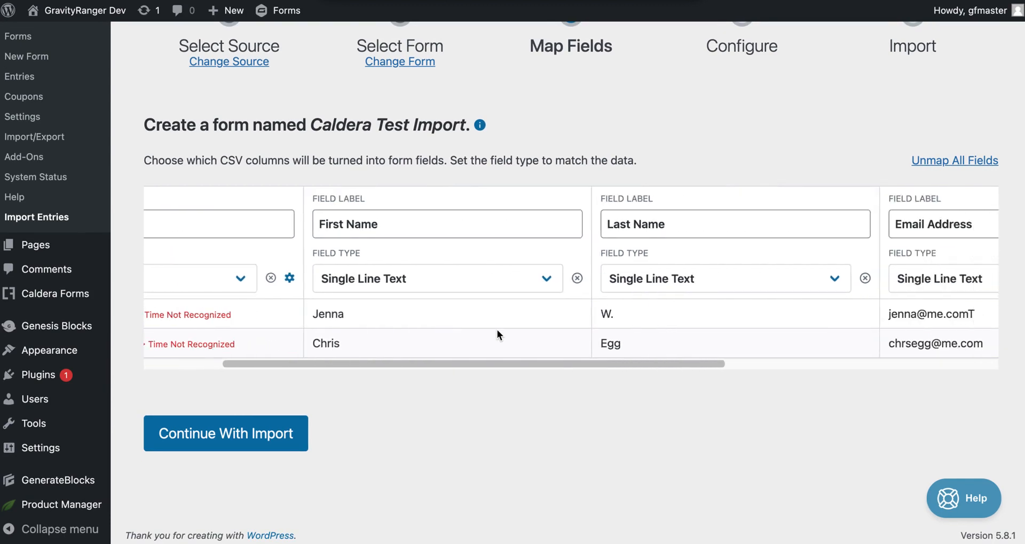
{"action": "scroll", "coordinate": [498, 335], "scroll_direction": "right", "scroll_amount": 1}
{"action": "scroll", "coordinate": [734, 327], "scroll_direction": "right", "scroll_amount": 3}
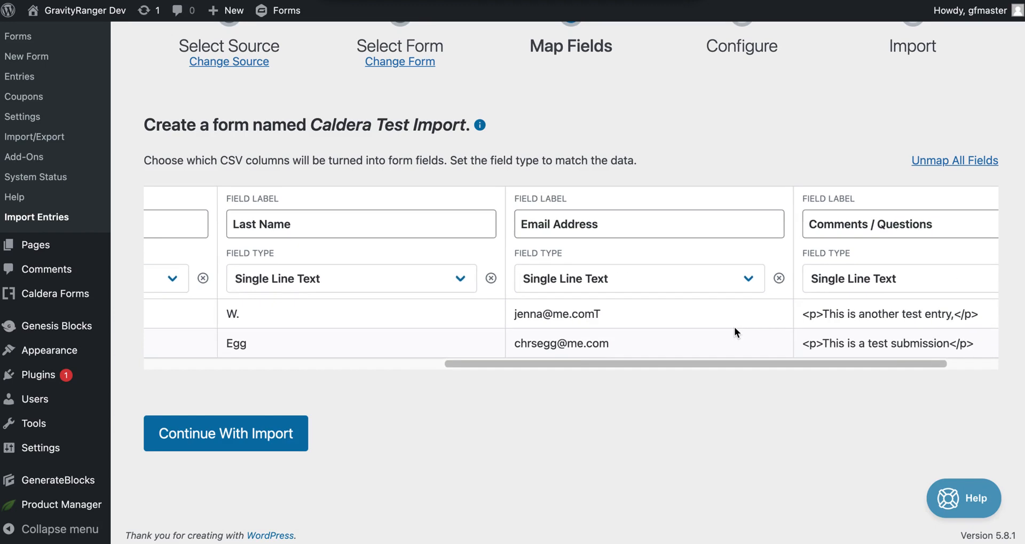
{"action": "scroll", "coordinate": [734, 327], "scroll_direction": "left", "scroll_amount": 15}
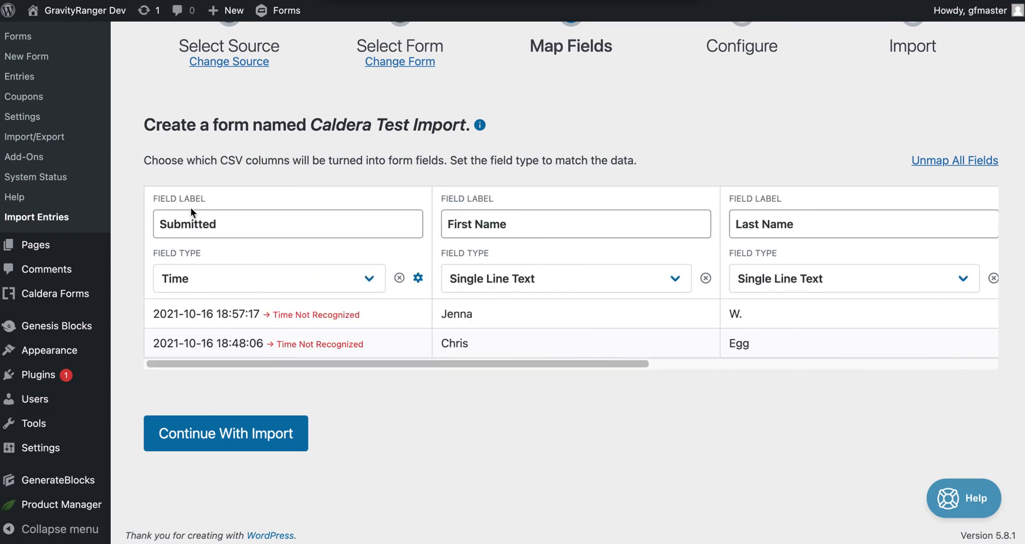
Step: Highlight the Submitted and First Name labels and the first submitted timestamp value
{"action": "double_click", "coordinate": [249, 219]}
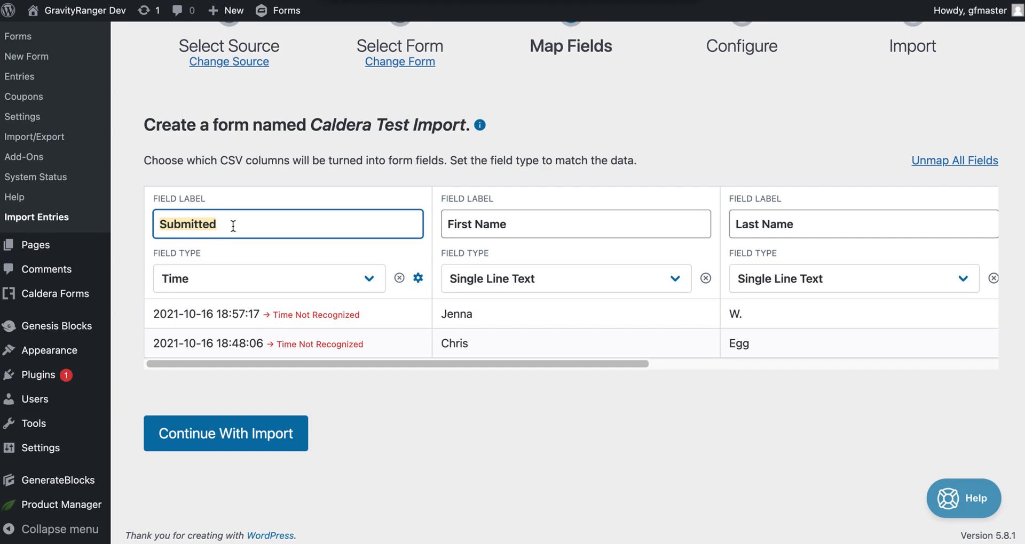
{"action": "double_click", "coordinate": [529, 229]}
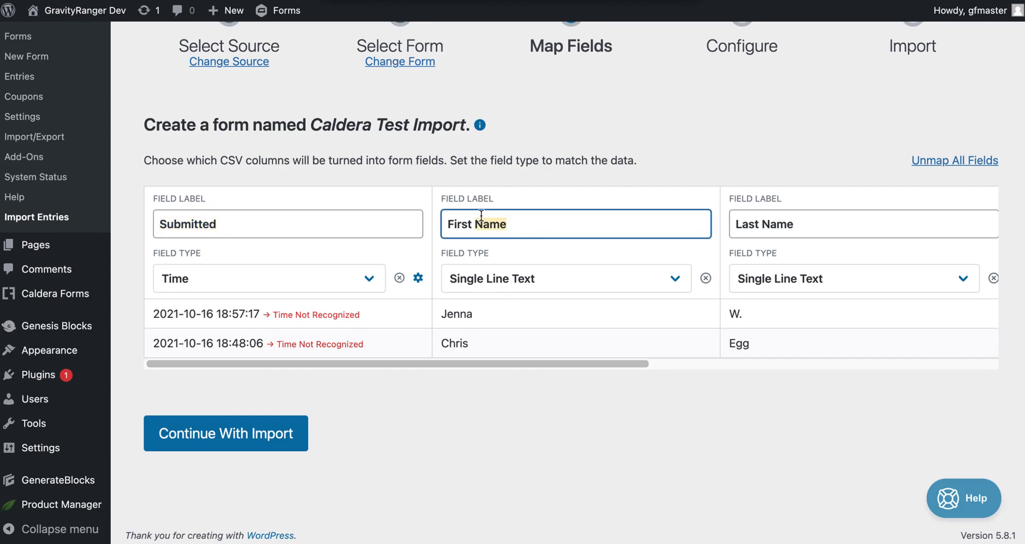
{"action": "left_click_drag", "start_coordinate": [454, 223], "coordinate": [499, 223]}
{"action": "scroll", "coordinate": [678, 219], "scroll_direction": "right", "scroll_amount": 2}
{"action": "scroll", "coordinate": [693, 226], "scroll_direction": "right", "scroll_amount": 3}
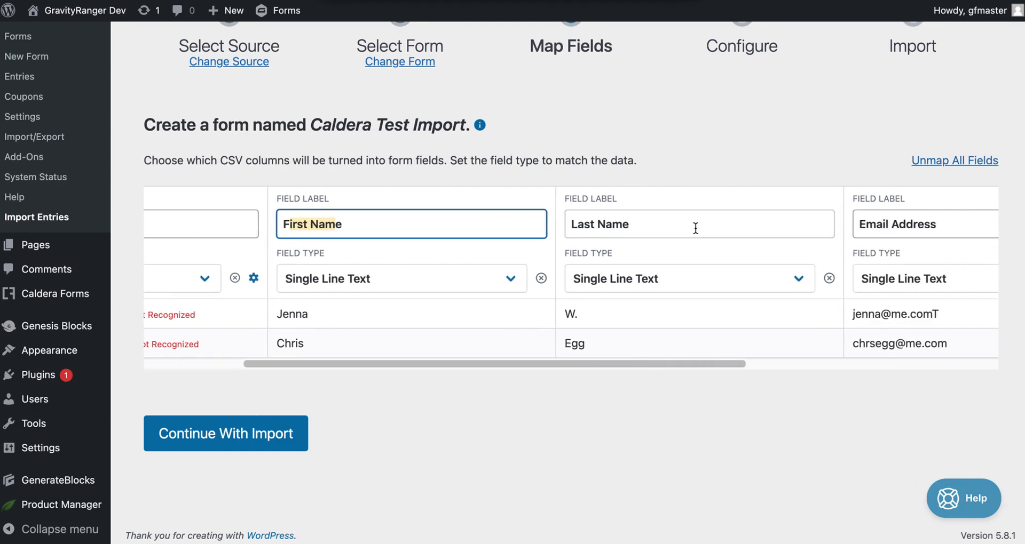
{"action": "scroll", "coordinate": [543, 317], "scroll_direction": "left", "scroll_amount": 3}
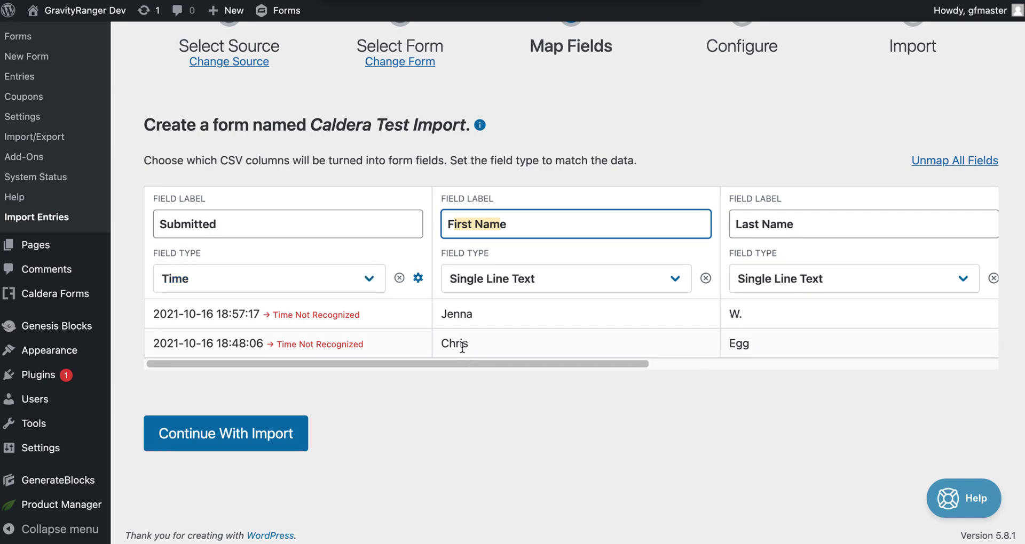
{"action": "left_click_drag", "start_coordinate": [152, 314], "coordinate": [260, 315]}
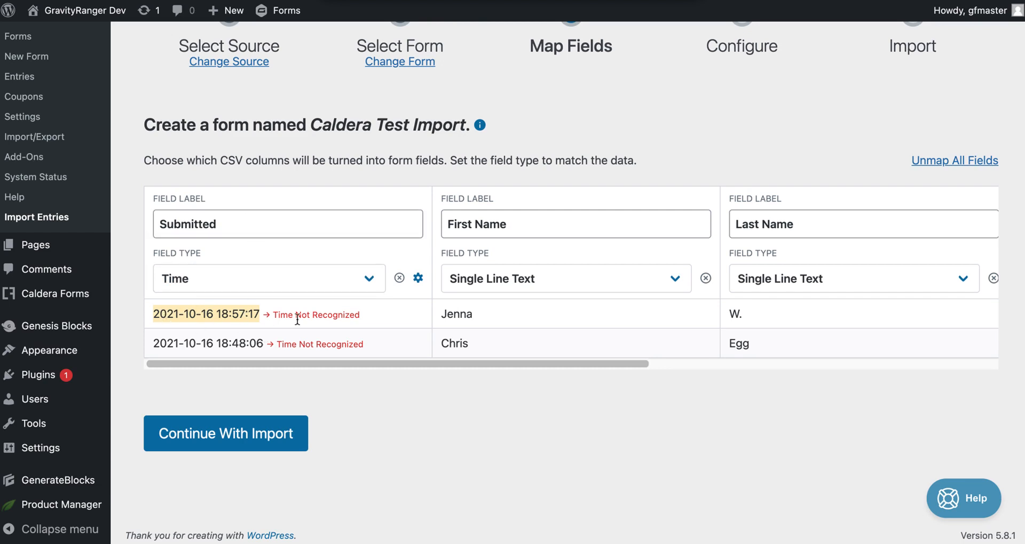
Step: Map the Submitted column to Entry Date, clearing and reselecting it under Entry Properties
{"action": "left_click", "coordinate": [354, 277]}
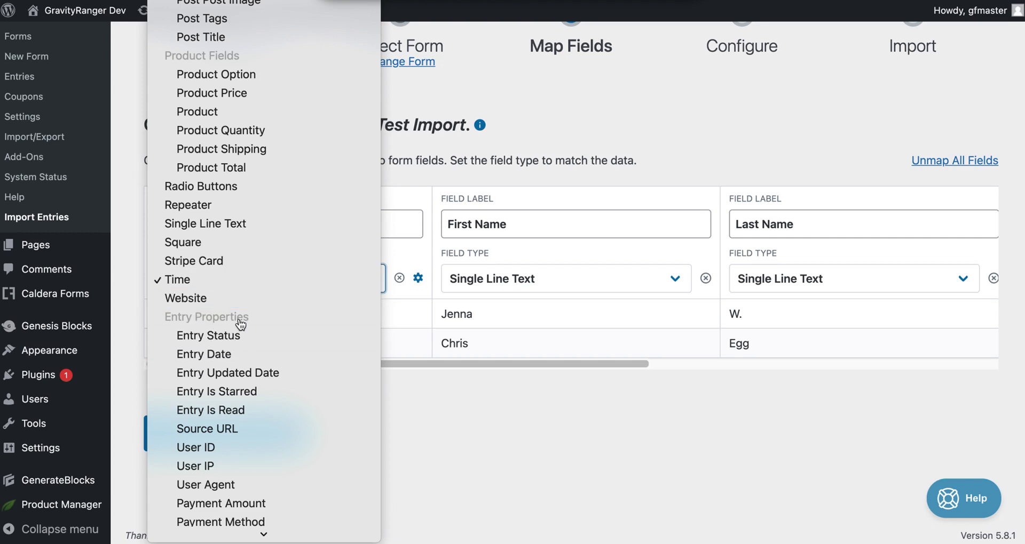
{"action": "left_click", "coordinate": [240, 354]}
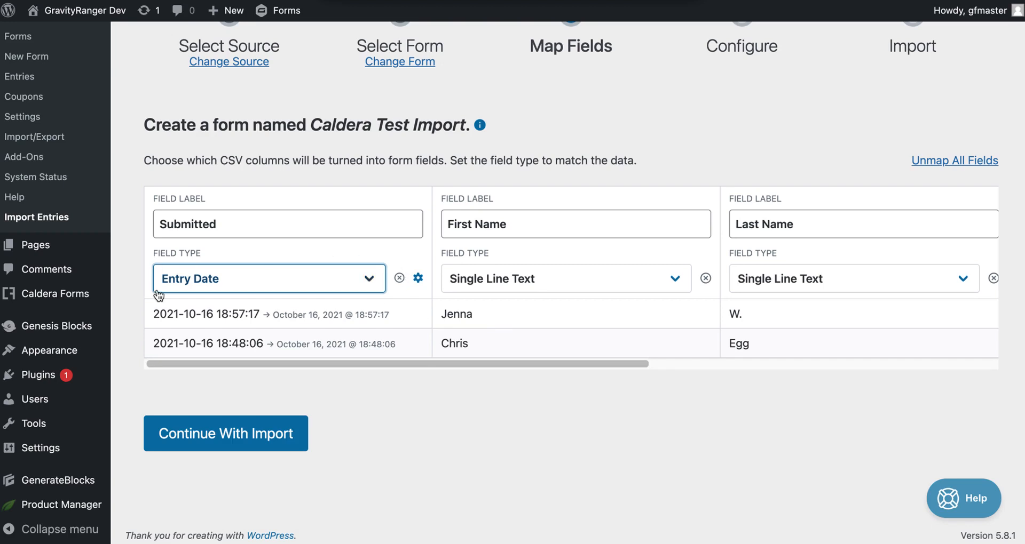
{"action": "left_click", "coordinate": [399, 278]}
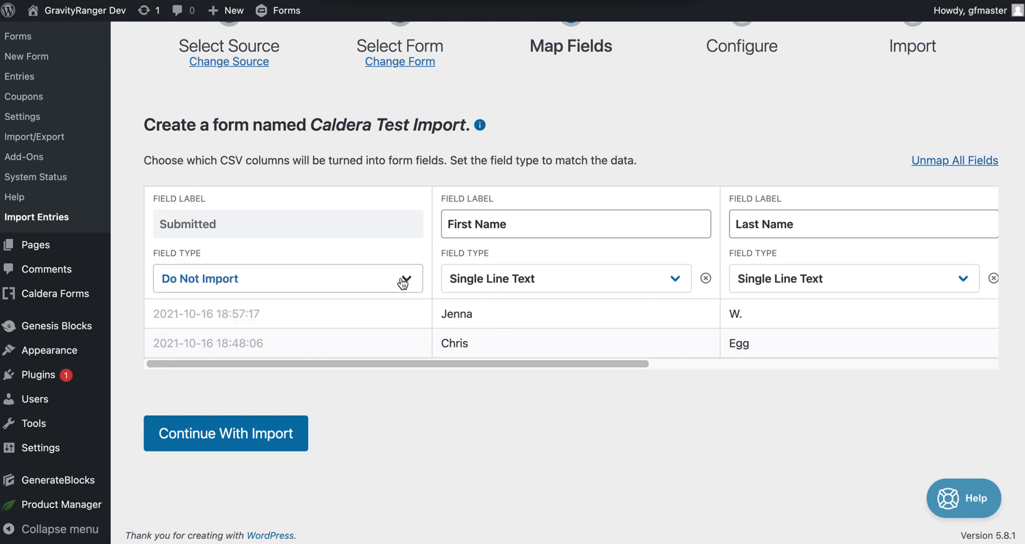
{"action": "left_click", "coordinate": [263, 281]}
{"action": "scroll", "coordinate": [288, 214], "scroll_direction": "up", "scroll_amount": 5}
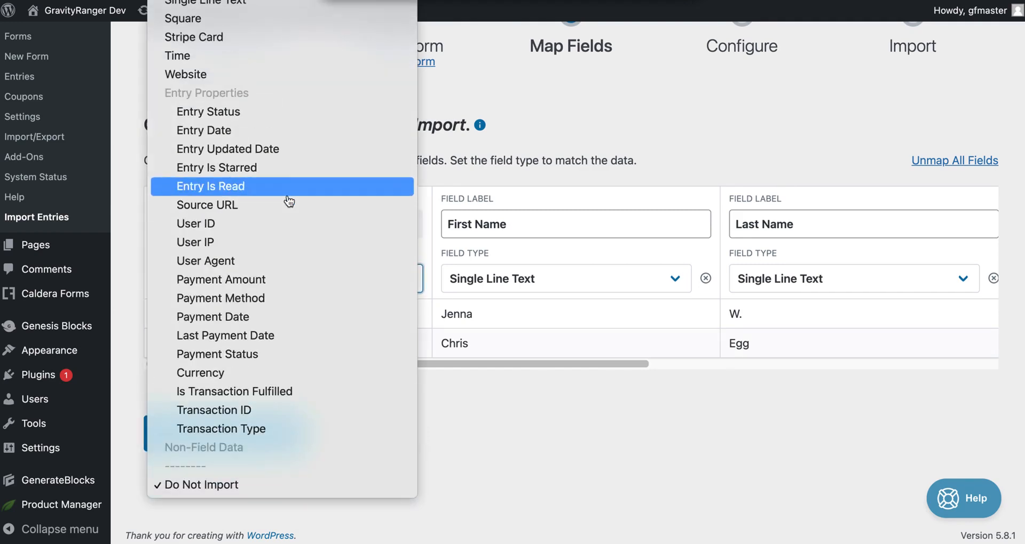
{"action": "left_click", "coordinate": [247, 131]}
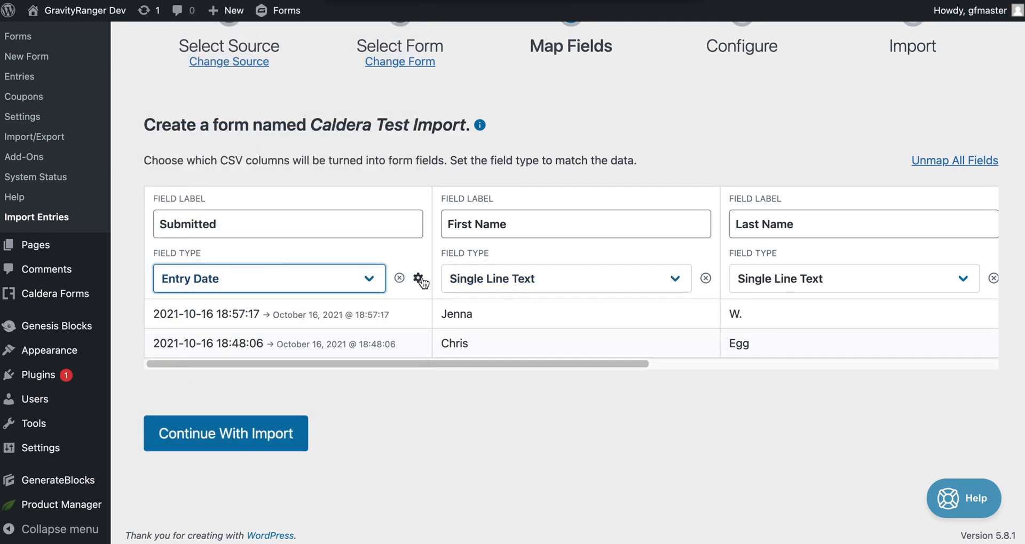
{"action": "scroll", "coordinate": [569, 263], "scroll_direction": "right", "scroll_amount": 5}
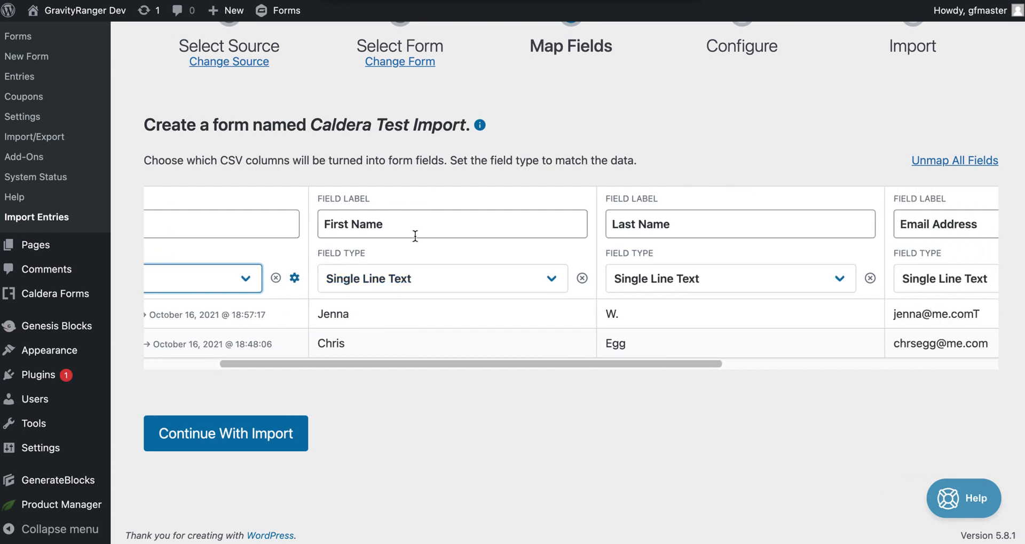
Step: Set First Name's type to Name with its First input fed by the First Name column
{"action": "left_click", "coordinate": [398, 286]}
{"action": "scroll", "coordinate": [405, 203], "scroll_direction": "up", "scroll_amount": 8}
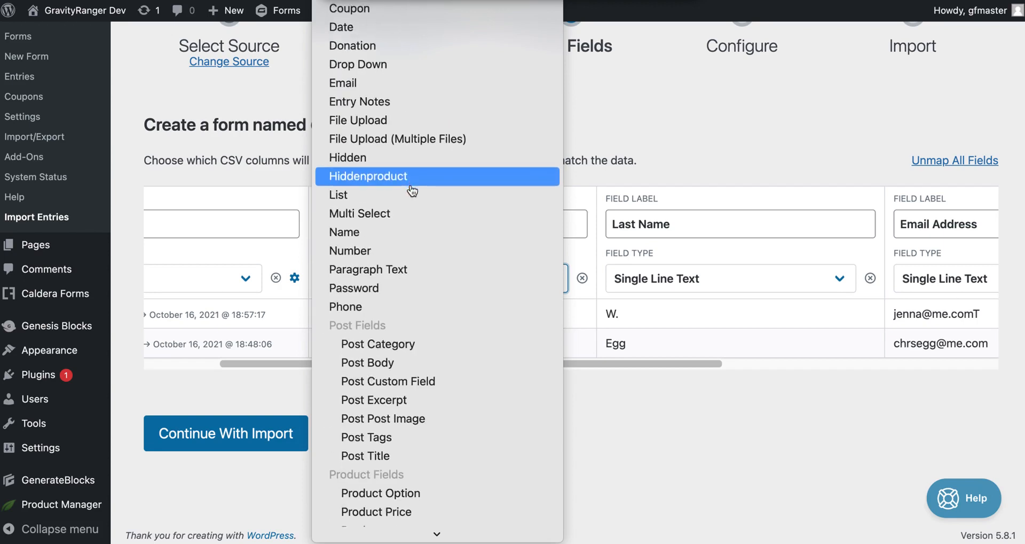
{"action": "left_click", "coordinate": [393, 235]}
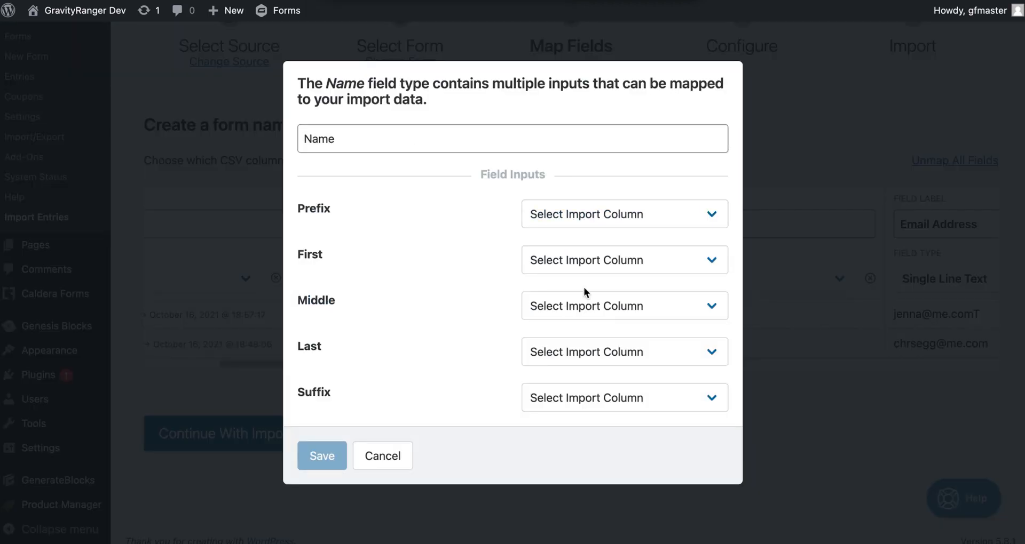
{"action": "left_click", "coordinate": [582, 266]}
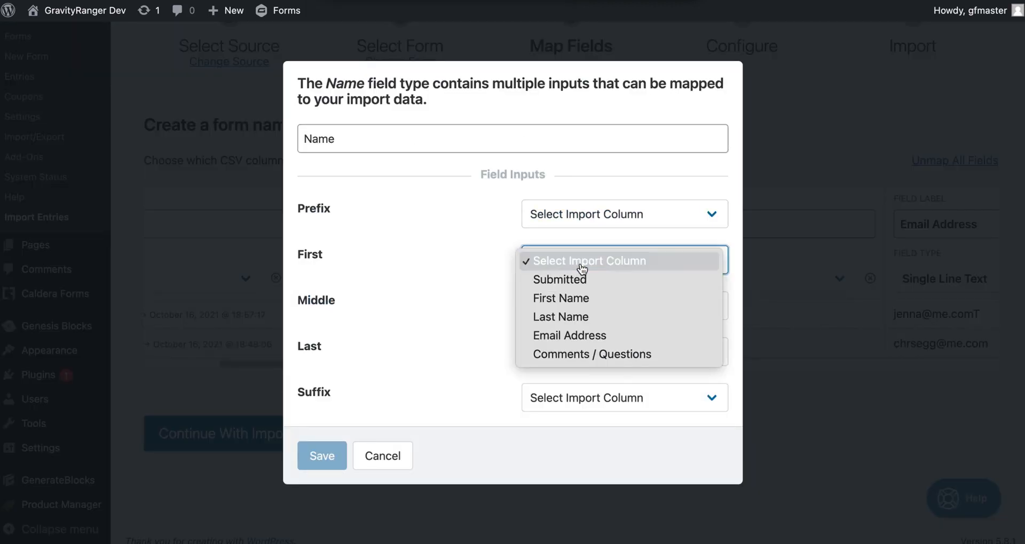
{"action": "left_click", "coordinate": [594, 298]}
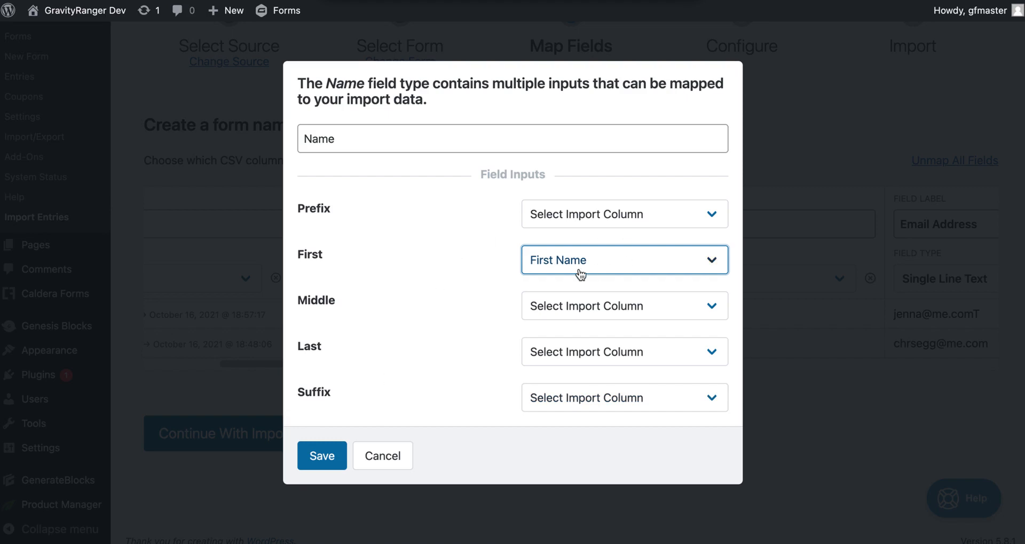
{"action": "left_click", "coordinate": [315, 452]}
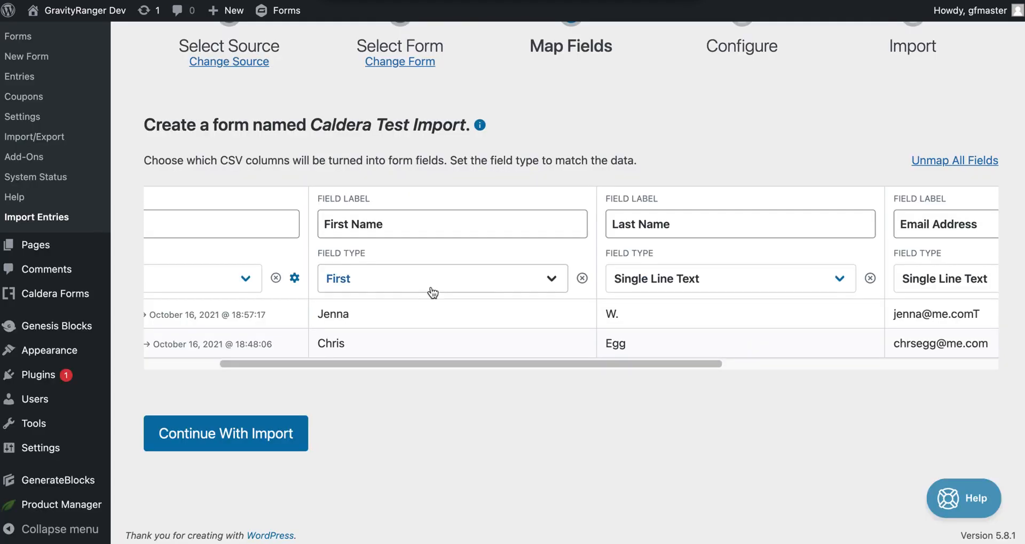
Step: Set Last Name's type to Name with its Last input fed by the Last Name column
{"action": "scroll", "coordinate": [502, 290], "scroll_direction": "right", "scroll_amount": 5}
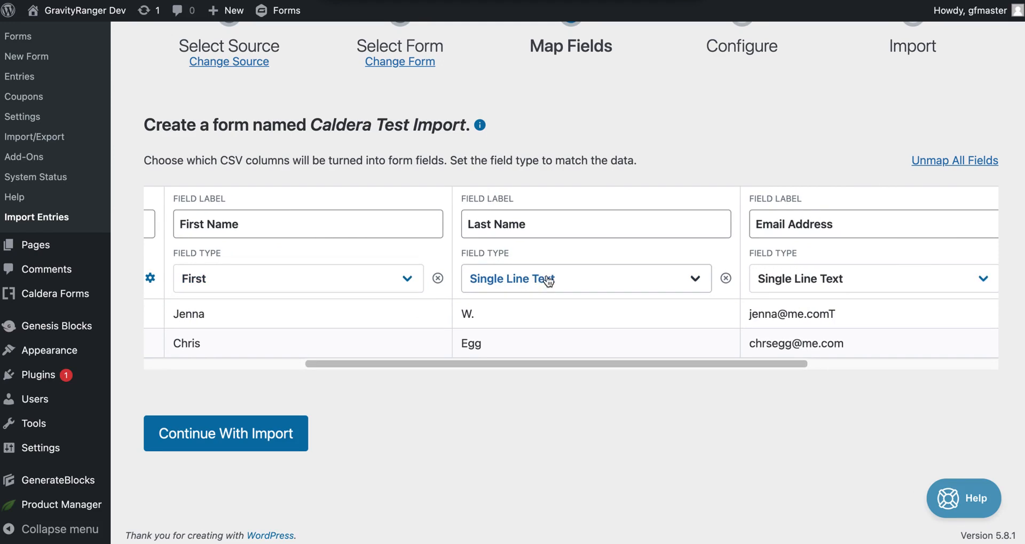
{"action": "left_click", "coordinate": [583, 284]}
{"action": "scroll", "coordinate": [583, 283], "scroll_direction": "up", "scroll_amount": 10}
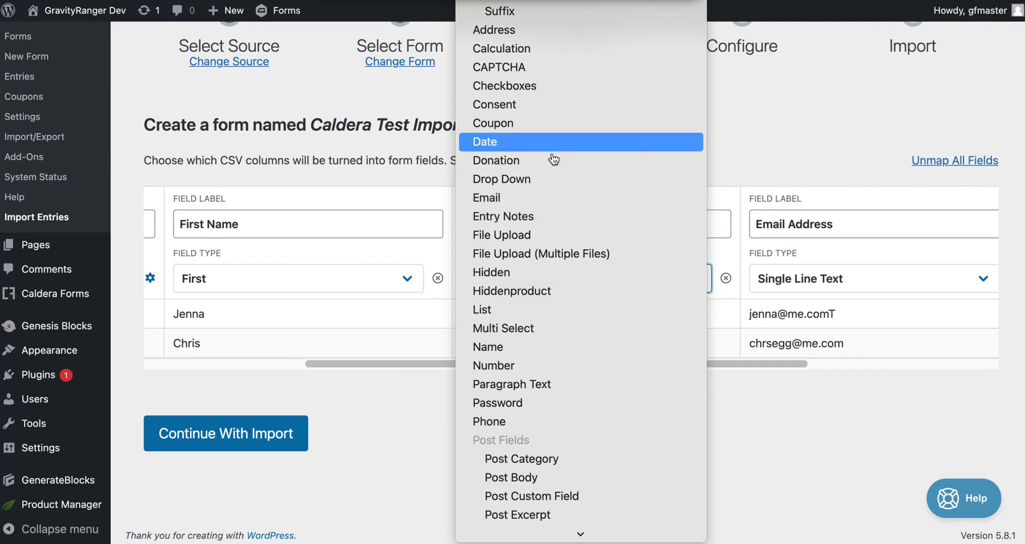
{"action": "left_click", "coordinate": [530, 347]}
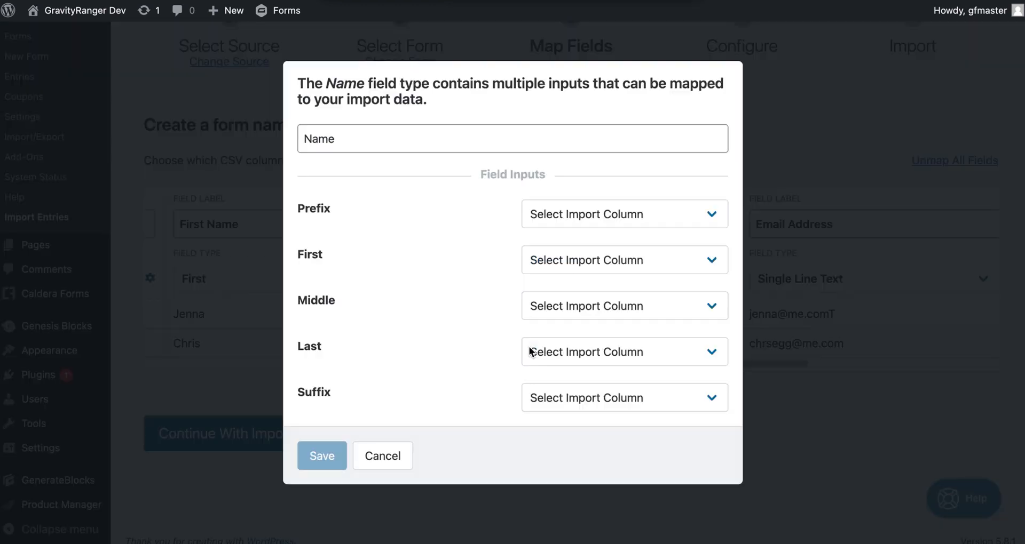
{"action": "left_click", "coordinate": [576, 354]}
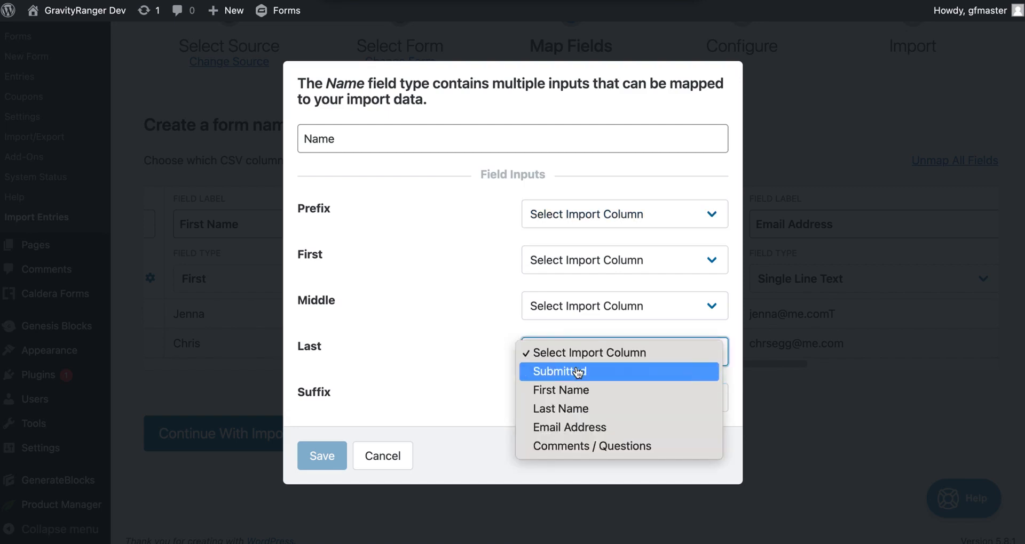
{"action": "left_click", "coordinate": [576, 411]}
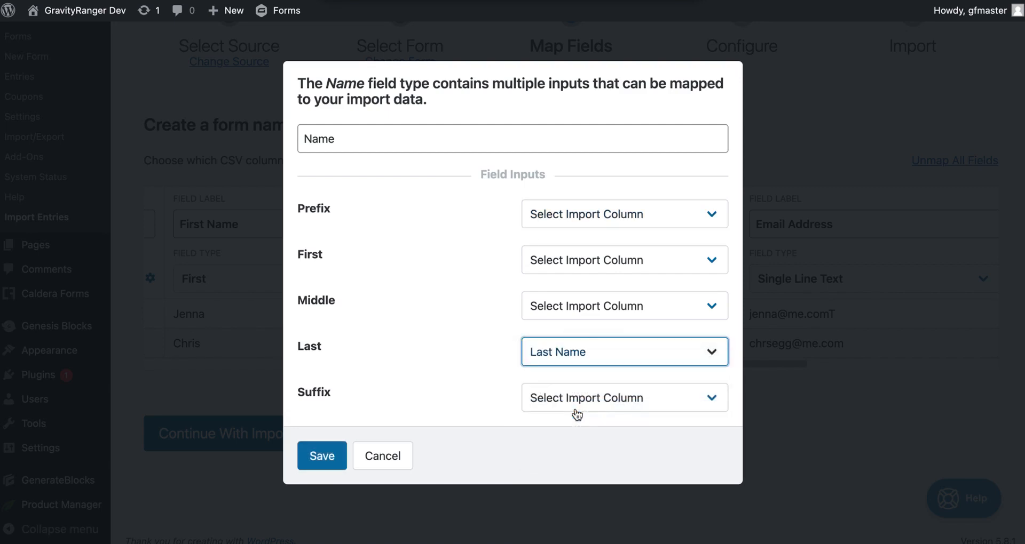
{"action": "left_click", "coordinate": [327, 455]}
{"action": "scroll", "coordinate": [550, 381], "scroll_direction": "up", "scroll_amount": 1}
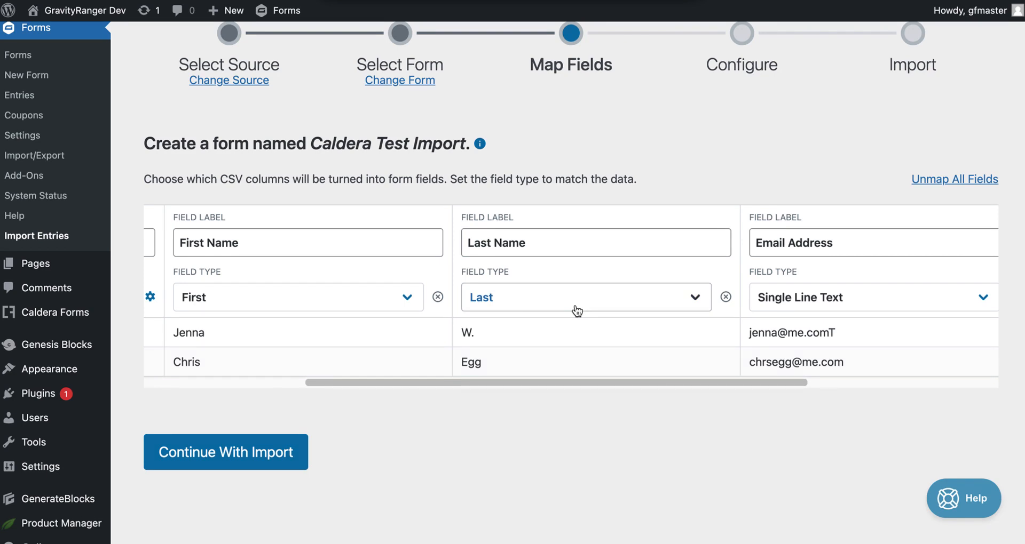
Step: Assign Last Name to the Last input of the first Name field and update the mapping
{"action": "left_click", "coordinate": [540, 243]}
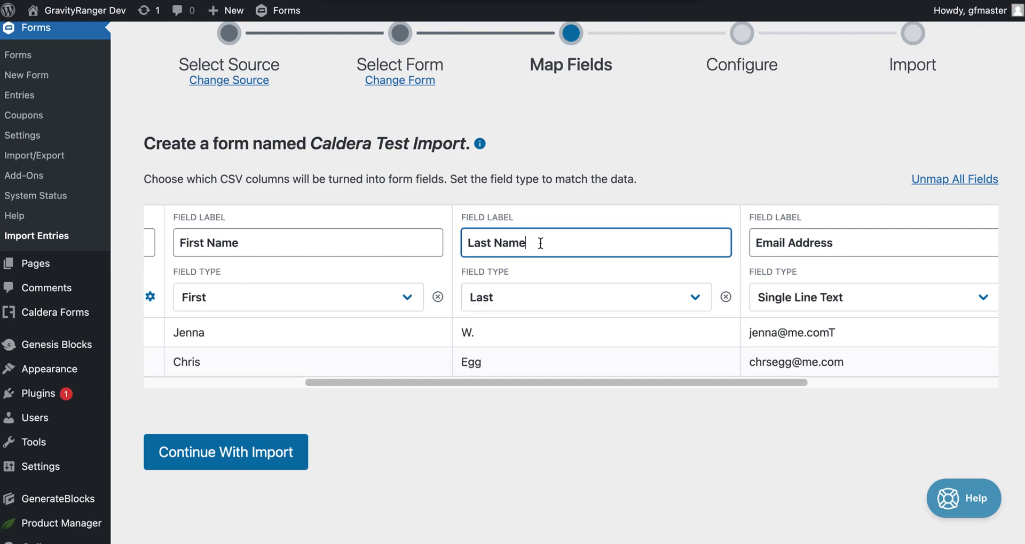
{"action": "left_click", "coordinate": [525, 302]}
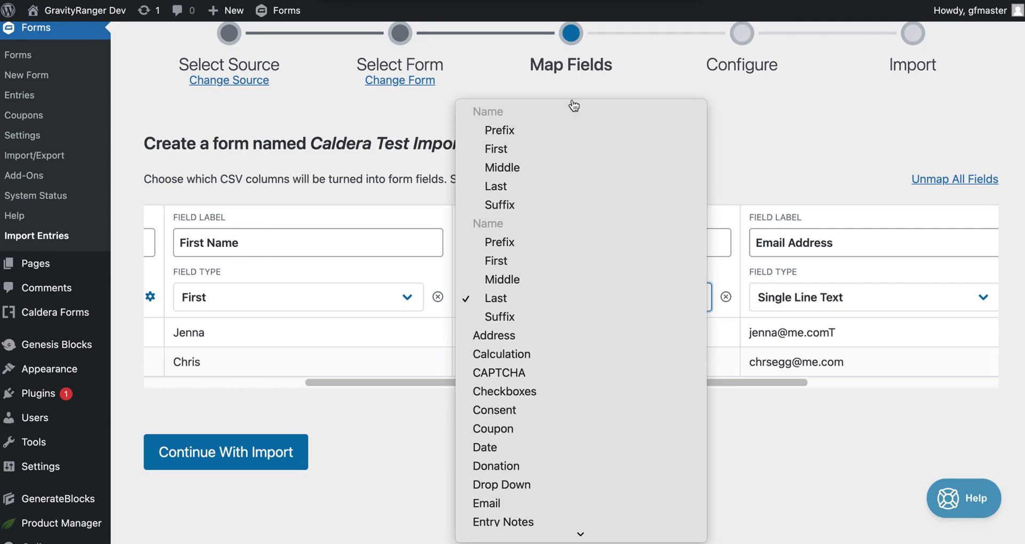
{"action": "left_click", "coordinate": [514, 190]}
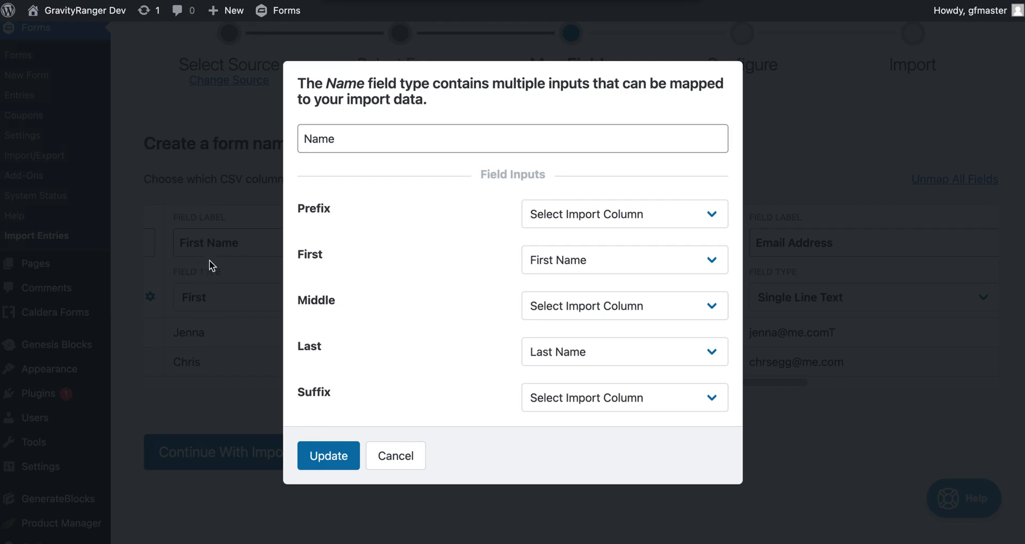
{"action": "left_click", "coordinate": [325, 457]}
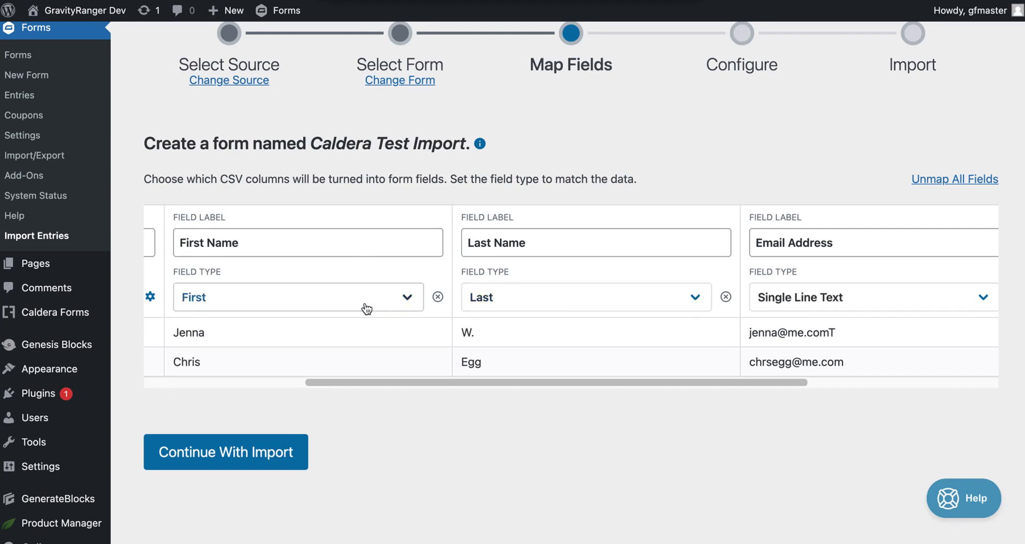
Step: Map the Email Address column as an Email field
{"action": "scroll", "coordinate": [549, 283], "scroll_direction": "down", "scroll_amount": 1}
{"action": "scroll", "coordinate": [550, 288], "scroll_direction": "right", "scroll_amount": 5}
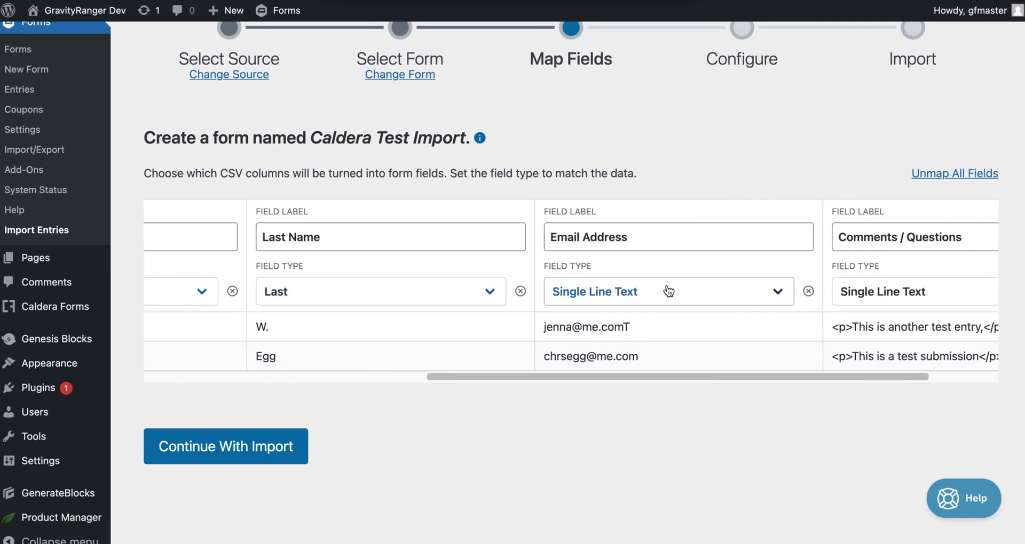
{"action": "scroll", "coordinate": [748, 283], "scroll_direction": "right", "scroll_amount": 3}
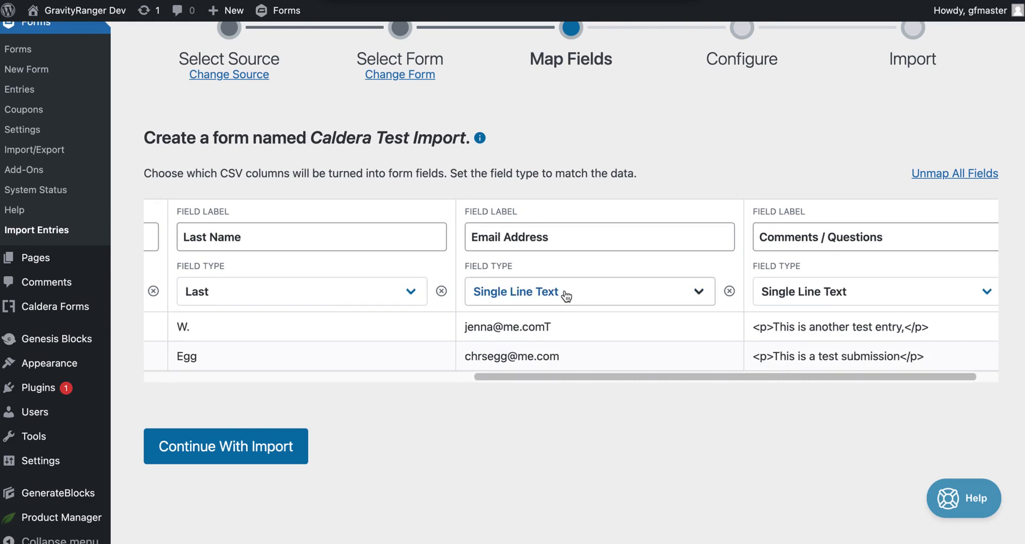
{"action": "left_click", "coordinate": [583, 294]}
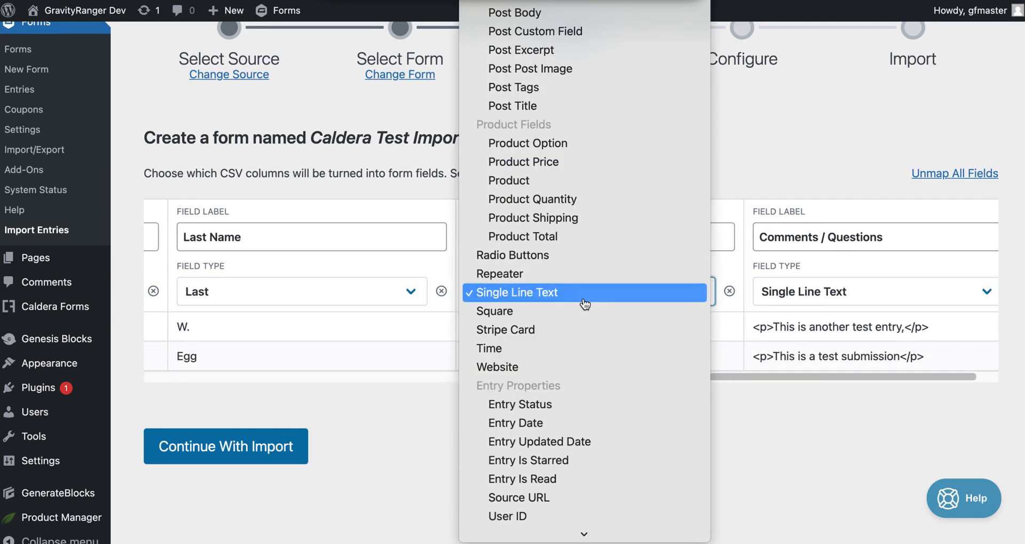
{"action": "scroll", "coordinate": [579, 171], "scroll_direction": "up", "scroll_amount": 5}
{"action": "scroll", "coordinate": [579, 171], "scroll_direction": "up", "scroll_amount": 7}
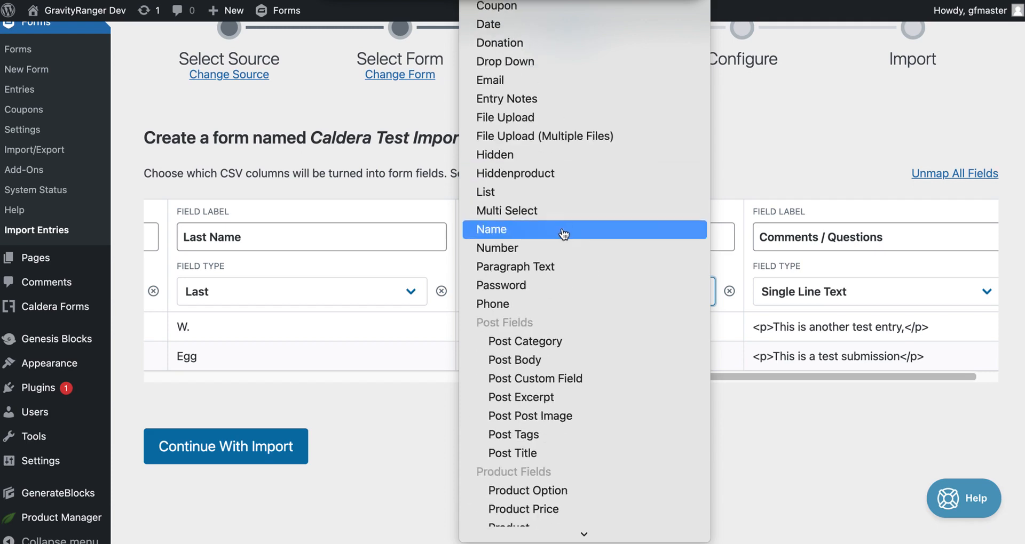
{"action": "scroll", "coordinate": [528, 128], "scroll_direction": "up", "scroll_amount": 3}
{"action": "left_click", "coordinate": [523, 130]}
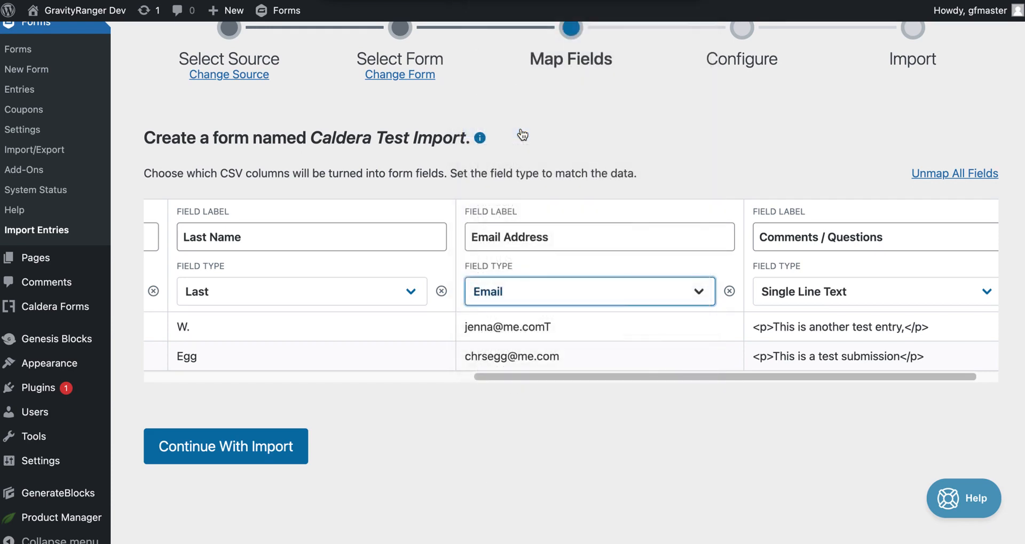
Step: Map Comments / Questions as Paragraph Text, then continue to the import options
{"action": "scroll", "coordinate": [565, 322], "scroll_direction": "right", "scroll_amount": 2}
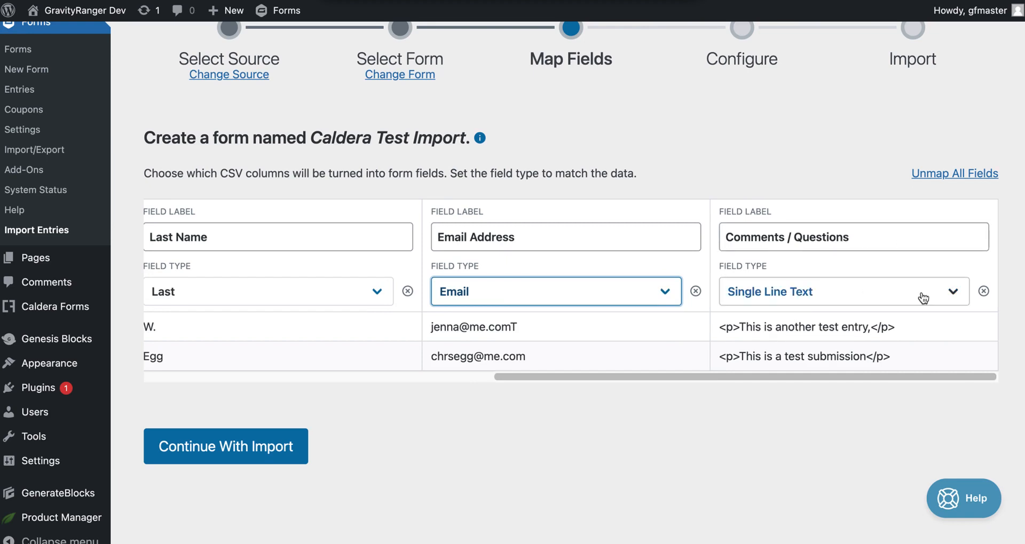
{"action": "left_click", "coordinate": [805, 302]}
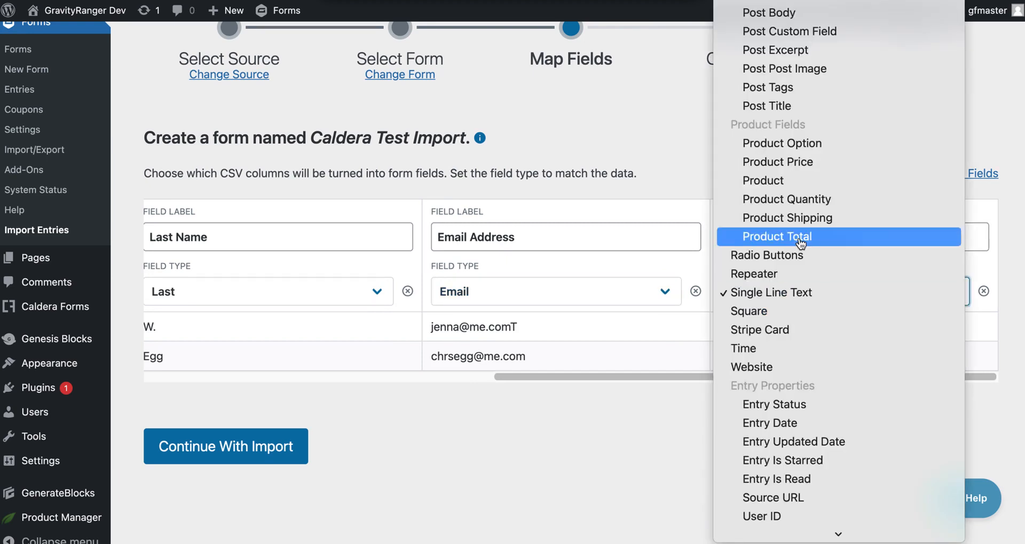
{"action": "scroll", "coordinate": [800, 244], "scroll_direction": "up", "scroll_amount": 3}
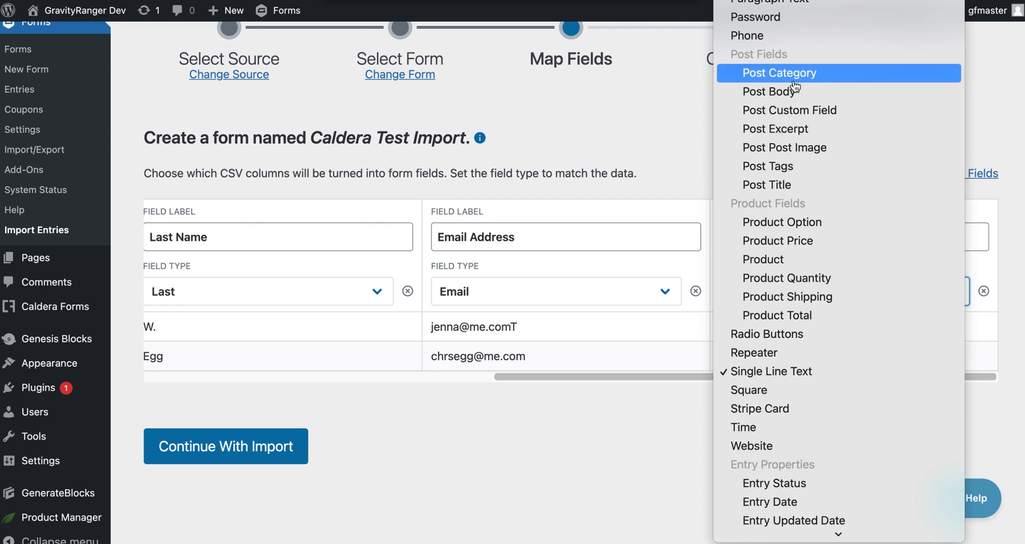
{"action": "scroll", "coordinate": [804, 146], "scroll_direction": "up", "scroll_amount": 5}
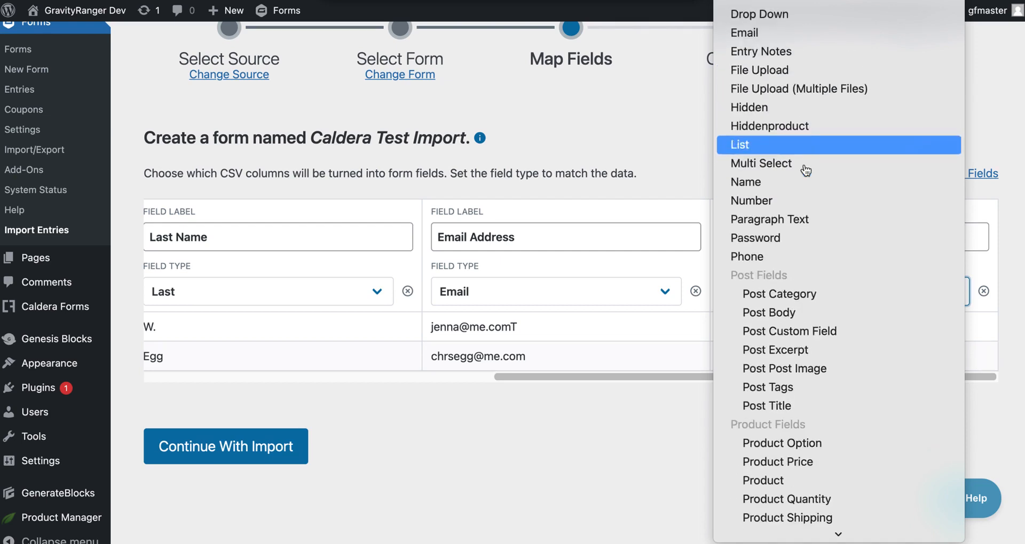
{"action": "left_click", "coordinate": [800, 217]}
{"action": "scroll", "coordinate": [867, 306], "scroll_direction": "up", "scroll_amount": 1}
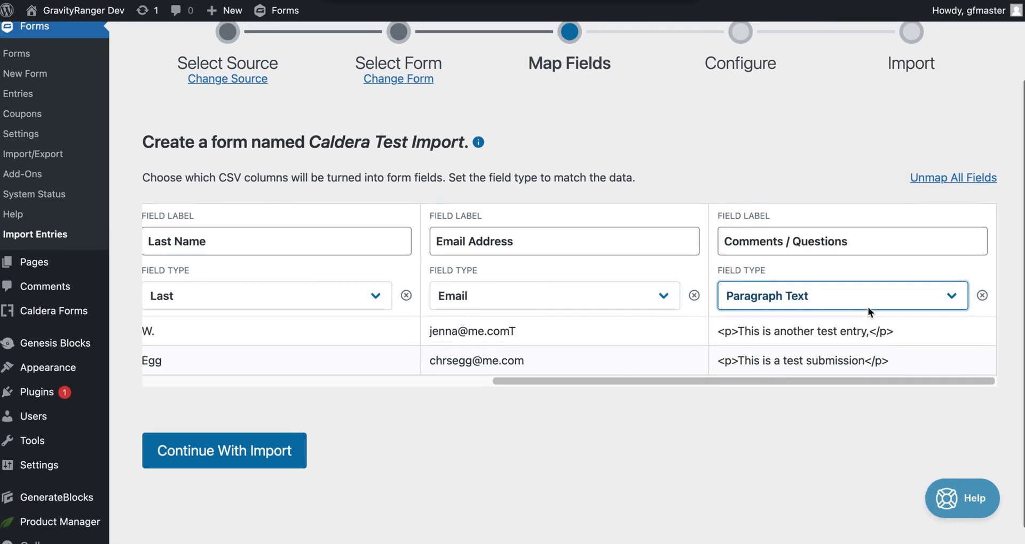
{"action": "scroll", "coordinate": [868, 314], "scroll_direction": "left", "scroll_amount": 5}
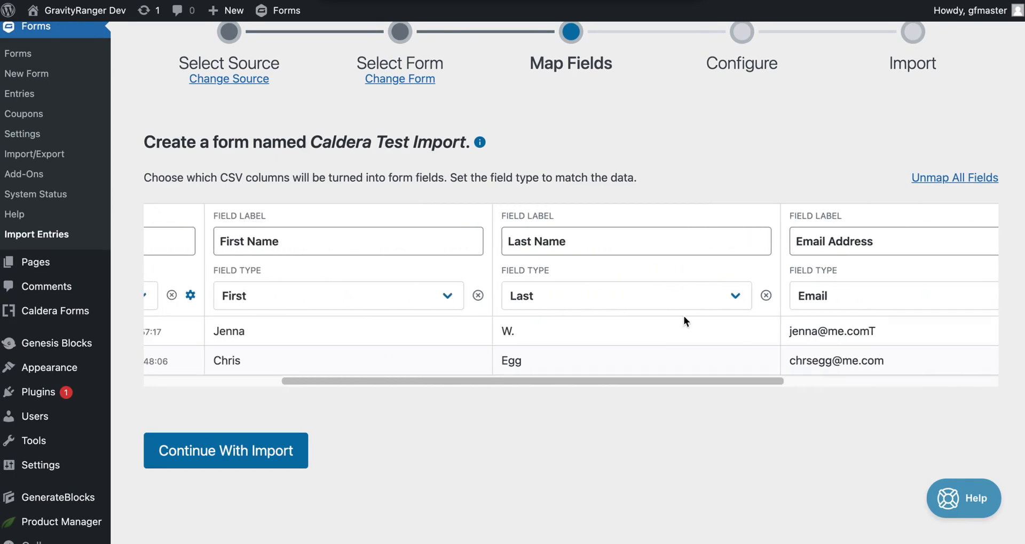
{"action": "scroll", "coordinate": [375, 320], "scroll_direction": "left", "scroll_amount": 3}
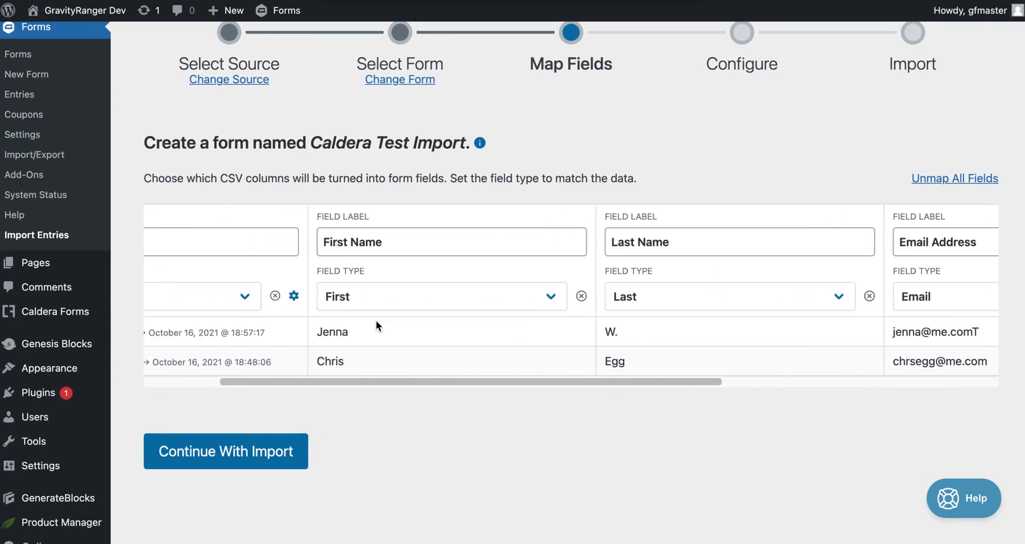
{"action": "scroll", "coordinate": [707, 302], "scroll_direction": "right", "scroll_amount": 5}
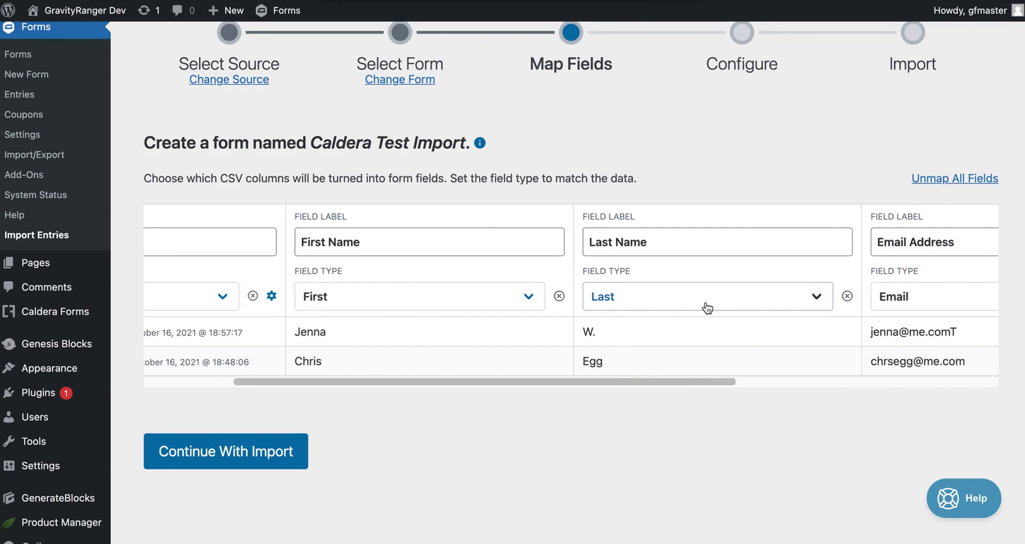
{"action": "scroll", "coordinate": [966, 300], "scroll_direction": "right", "scroll_amount": 3}
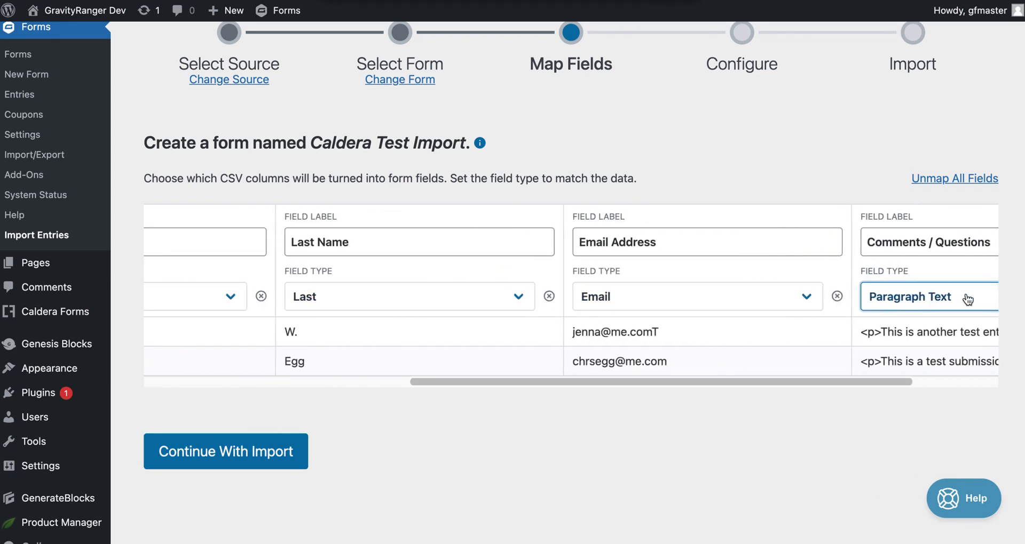
{"action": "scroll", "coordinate": [626, 370], "scroll_direction": "left", "scroll_amount": 5}
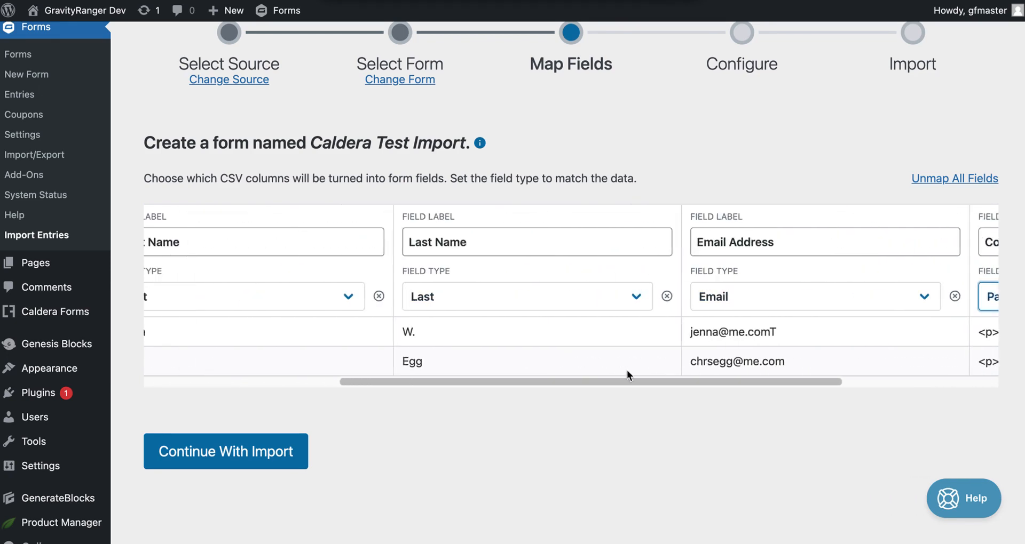
{"action": "left_click", "coordinate": [278, 454]}
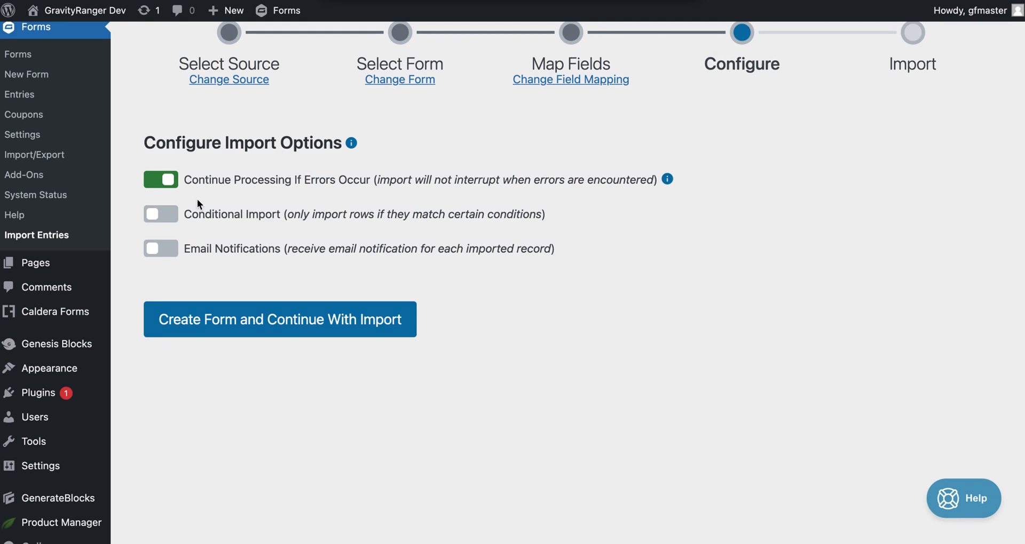
{"action": "left_click", "coordinate": [167, 213]}
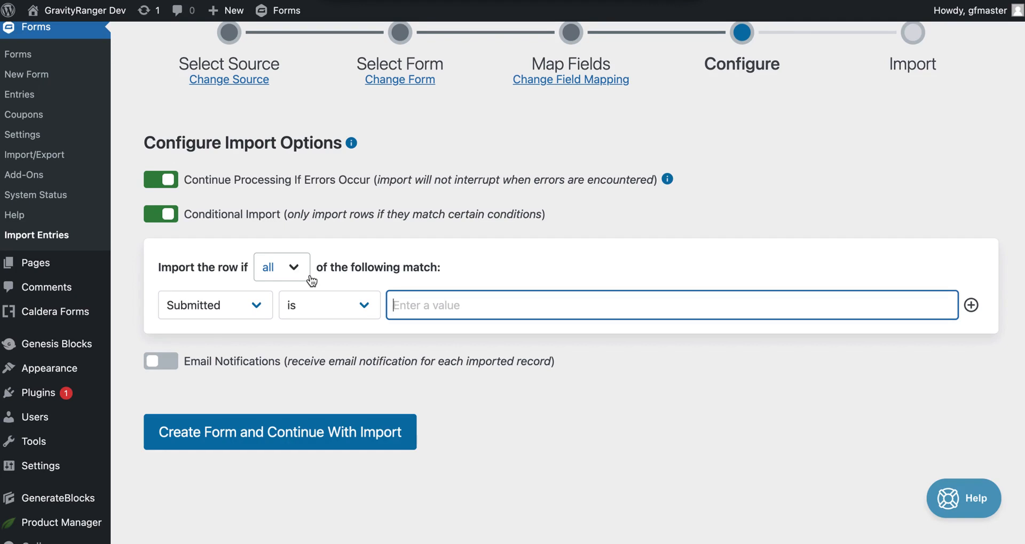
{"action": "left_click", "coordinate": [215, 304]}
{"action": "left_click", "coordinate": [236, 363]}
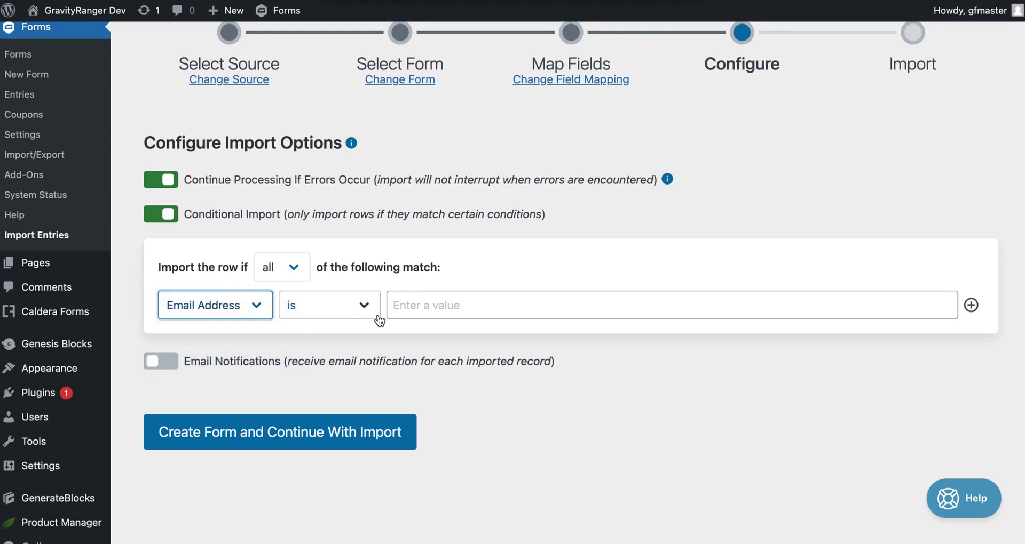
{"action": "left_click", "coordinate": [357, 312]}
{"action": "left_click", "coordinate": [352, 325]}
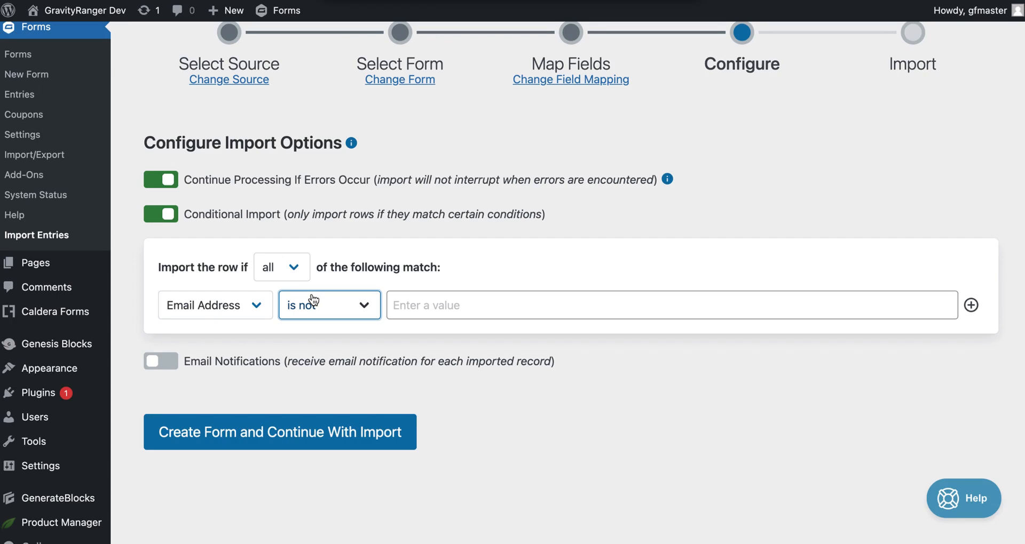
{"action": "left_click", "coordinate": [159, 216]}
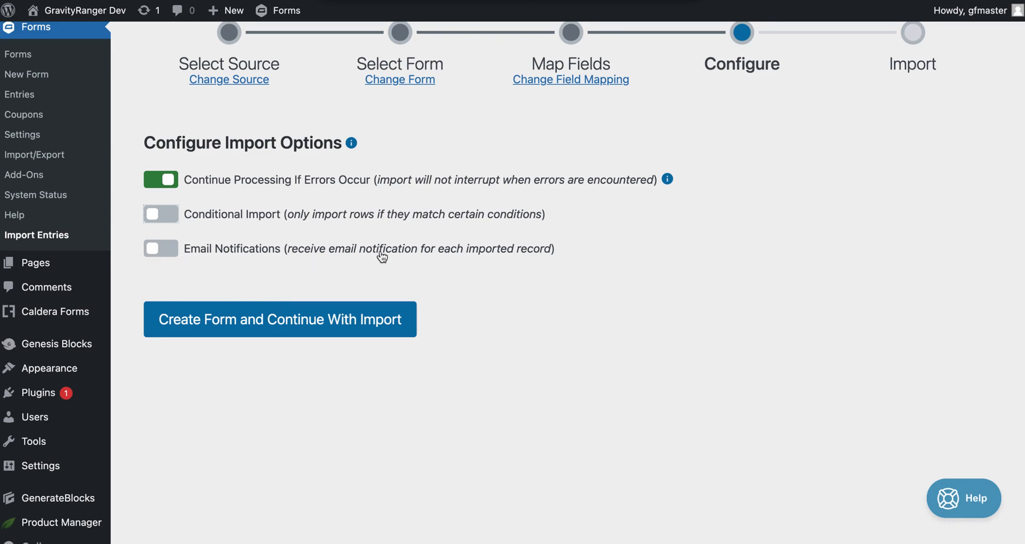
Step: Create the Caldera Test Import form and run the import of both CSV records
{"action": "scroll", "coordinate": [265, 230], "scroll_direction": "down", "scroll_amount": 1}
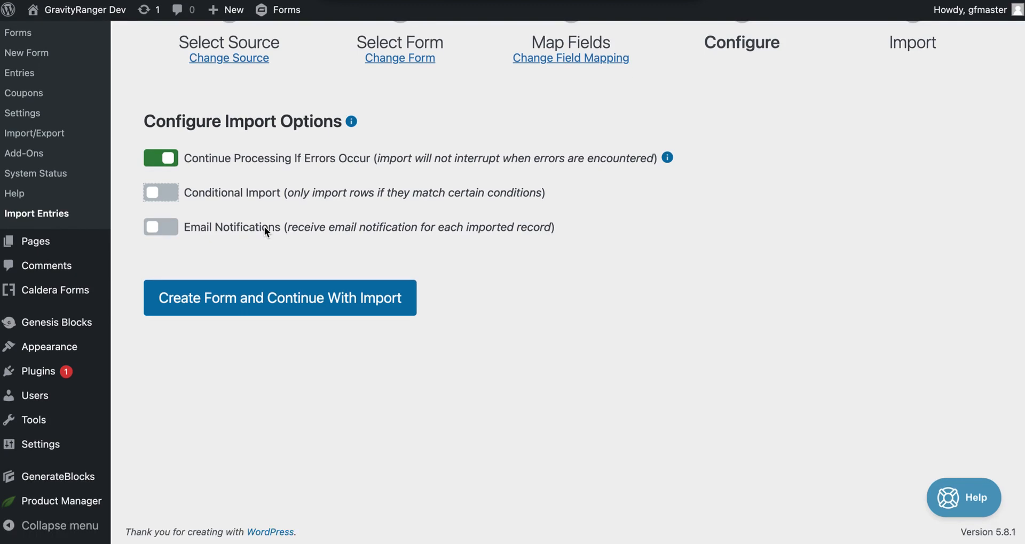
{"action": "scroll", "coordinate": [232, 165], "scroll_direction": "up", "scroll_amount": 3}
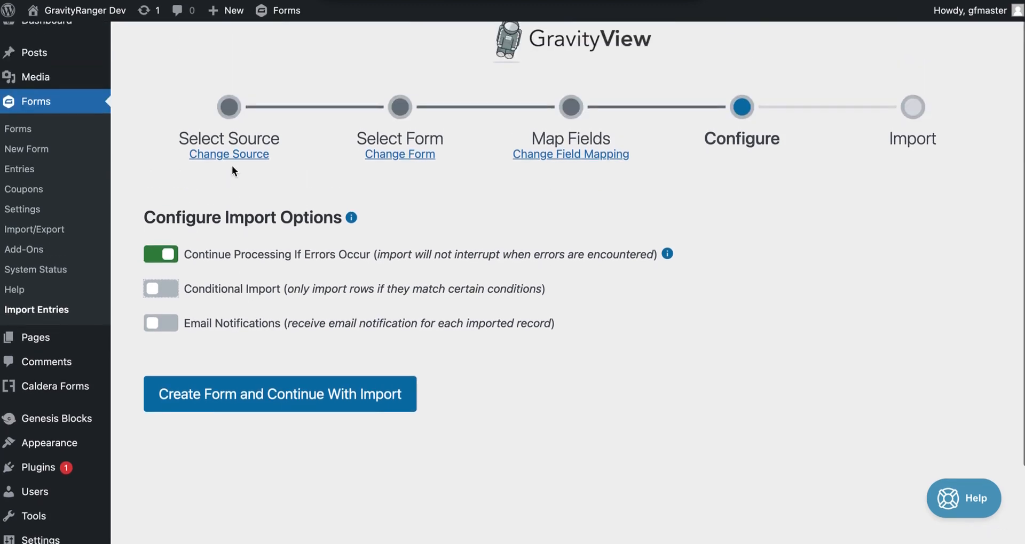
{"action": "scroll", "coordinate": [257, 241], "scroll_direction": "down", "scroll_amount": 1}
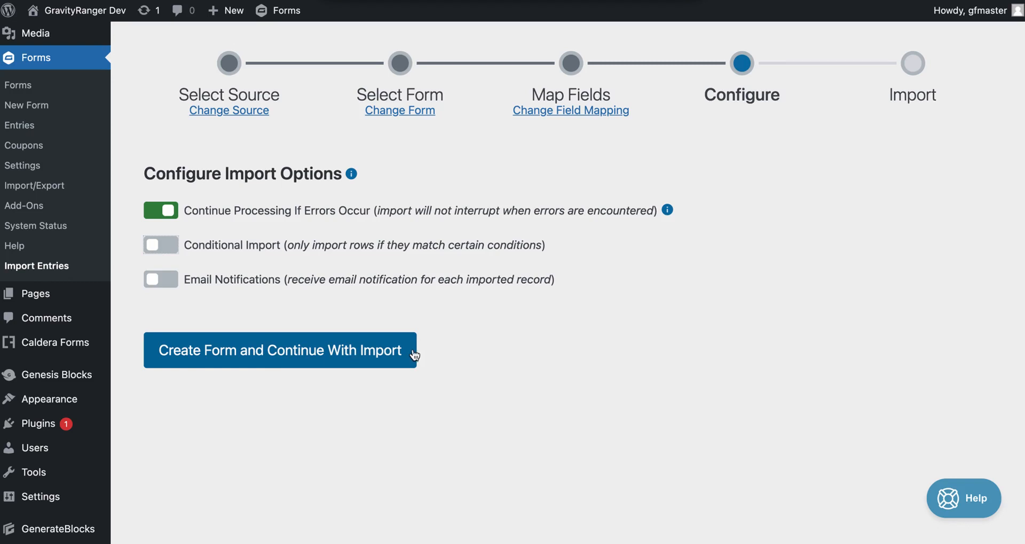
{"action": "left_click", "coordinate": [371, 366]}
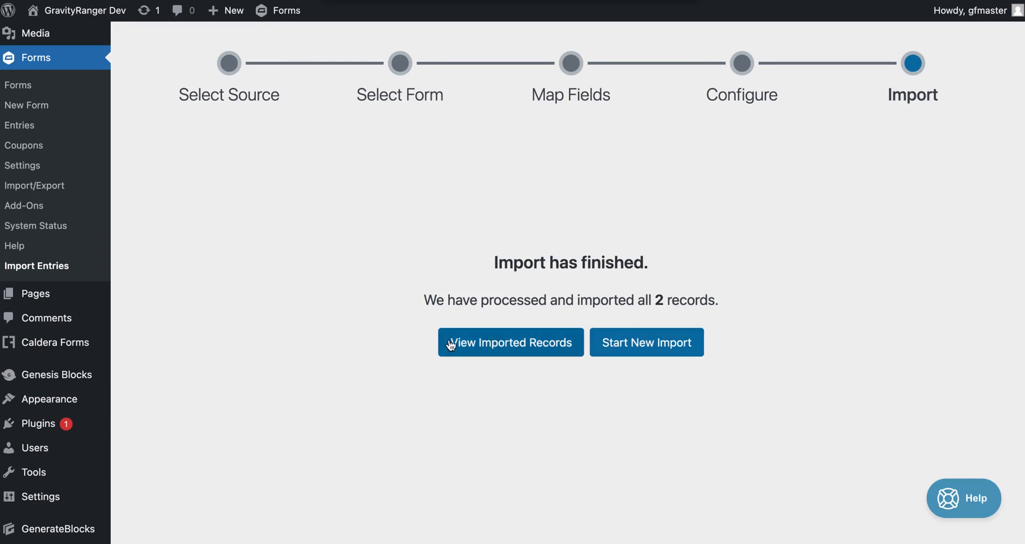
Step: Open the Caldera Test Import Entries list showing both imported records
{"action": "left_click", "coordinate": [519, 346]}
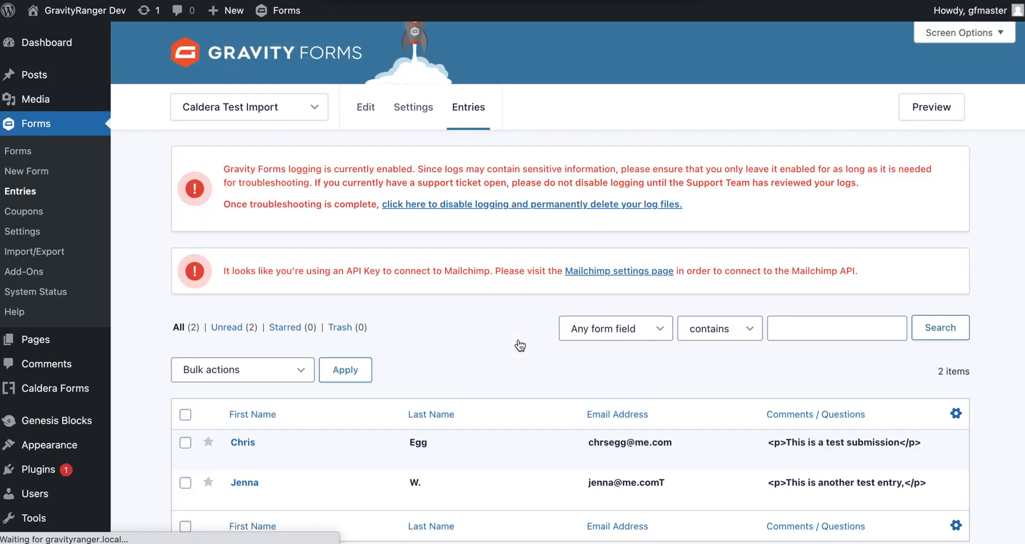
{"action": "scroll", "coordinate": [516, 345], "scroll_direction": "down", "scroll_amount": 2}
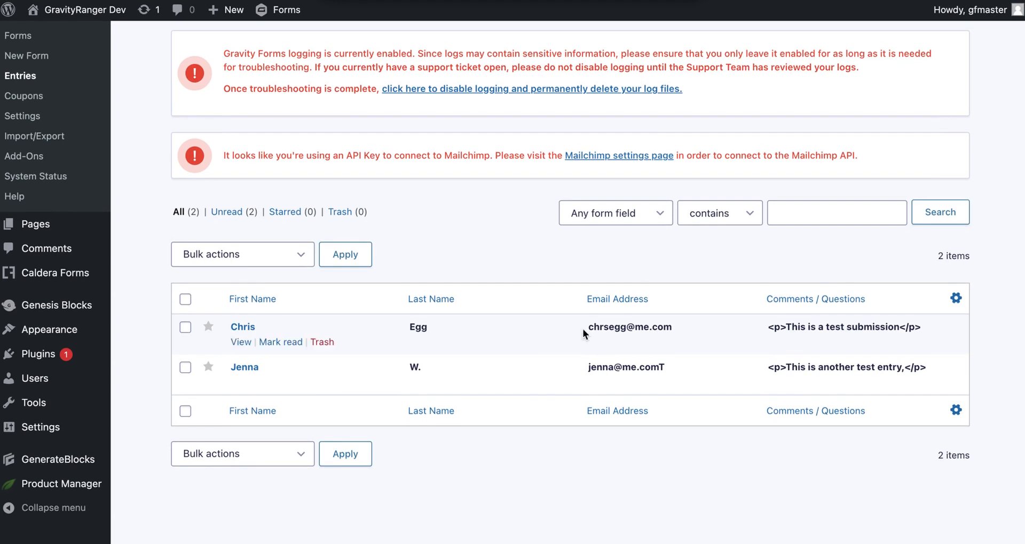
{"action": "scroll", "coordinate": [530, 338], "scroll_direction": "up", "scroll_amount": 3}
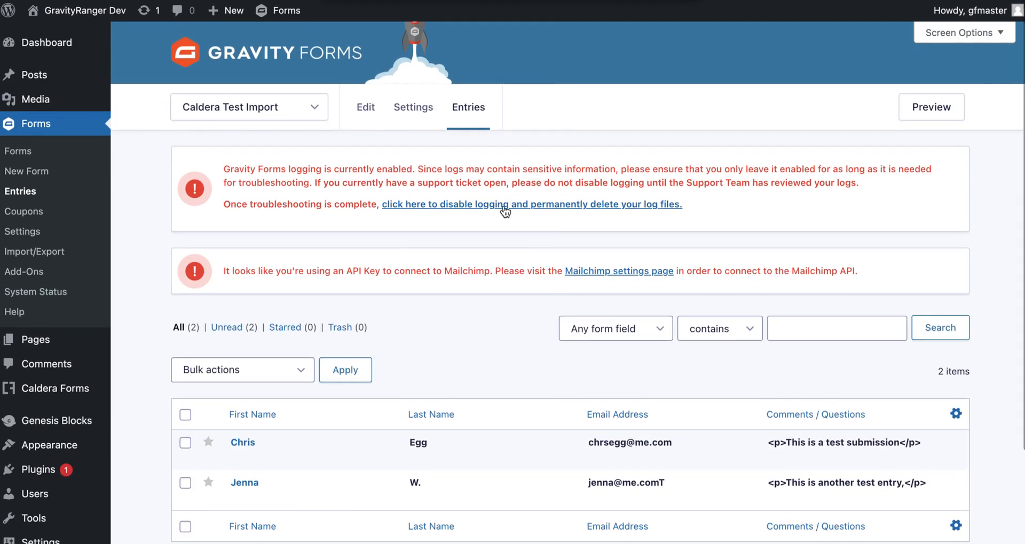
Step: Open Caldera Test Import in the form editor and select the Email Address field
{"action": "left_click", "coordinate": [367, 109]}
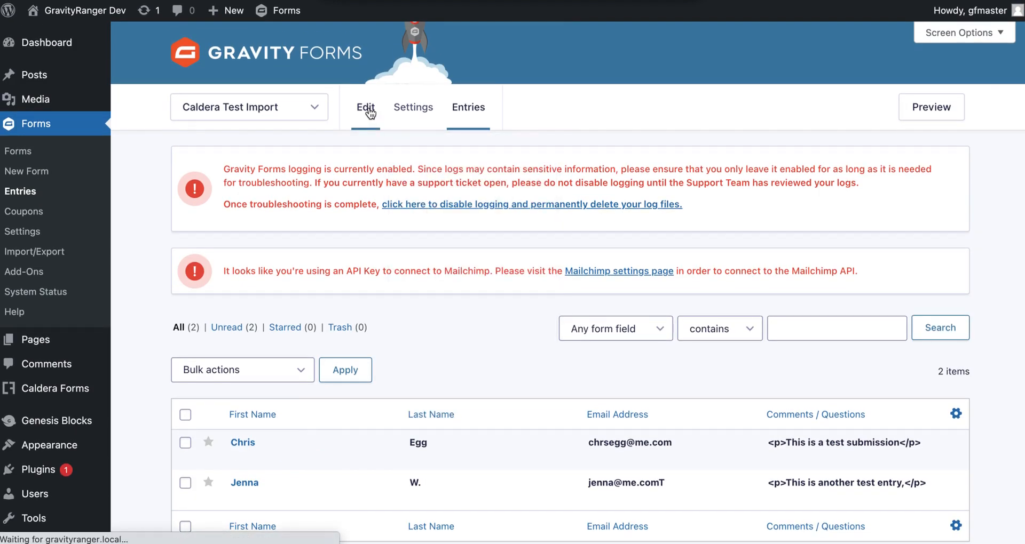
{"action": "scroll", "coordinate": [516, 226], "scroll_direction": "down", "scroll_amount": 3}
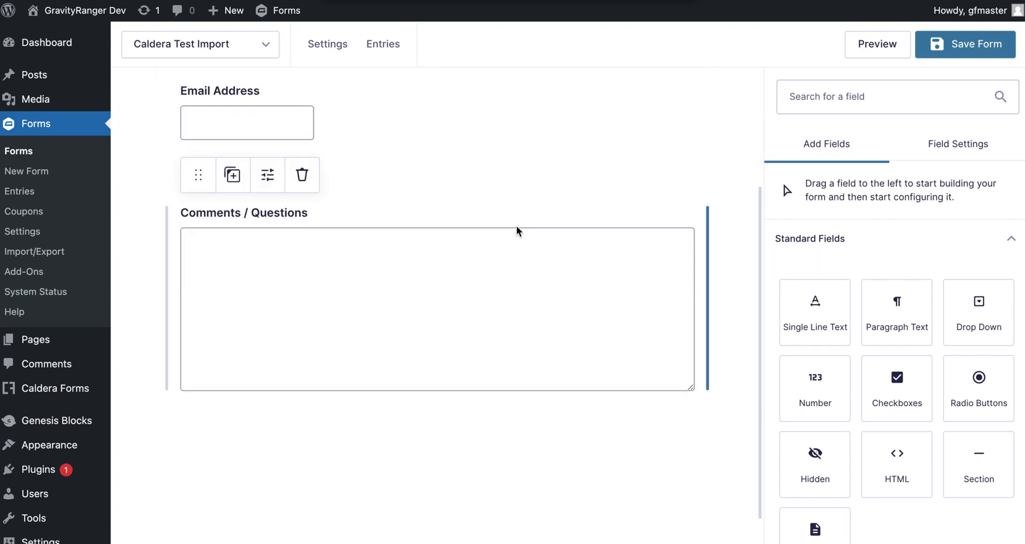
{"action": "scroll", "coordinate": [516, 231], "scroll_direction": "up", "scroll_amount": 4}
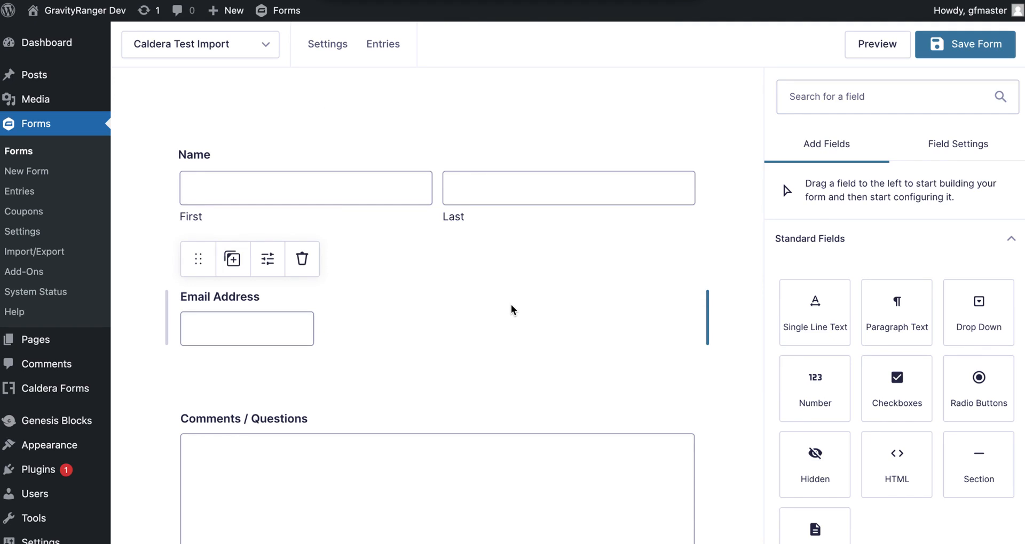
{"action": "scroll", "coordinate": [431, 303], "scroll_direction": "down", "scroll_amount": 1}
{"action": "left_click", "coordinate": [431, 306]}
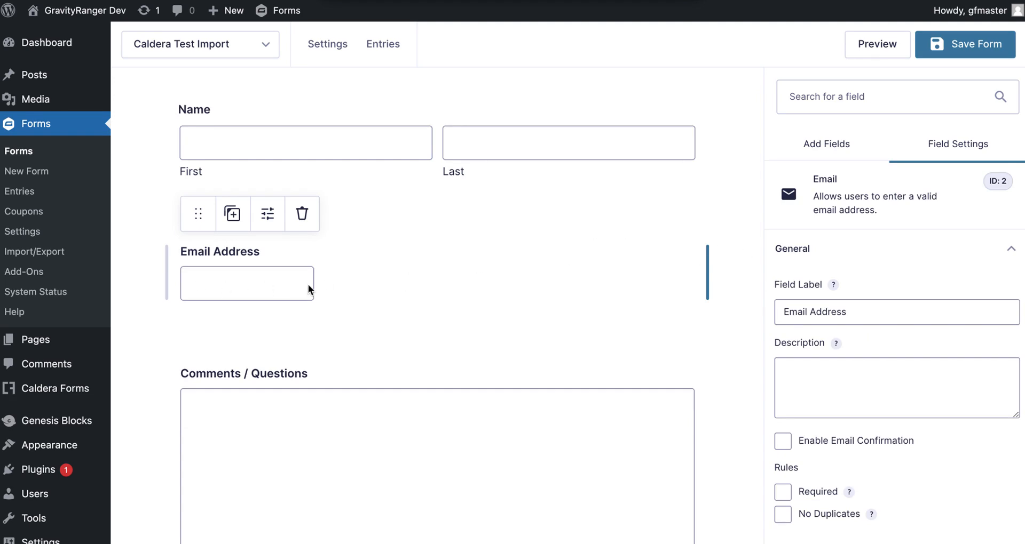
Step: Preview the form, then collapse General and expand the Email Address field's Appearance settings
{"action": "left_click", "coordinate": [871, 54]}
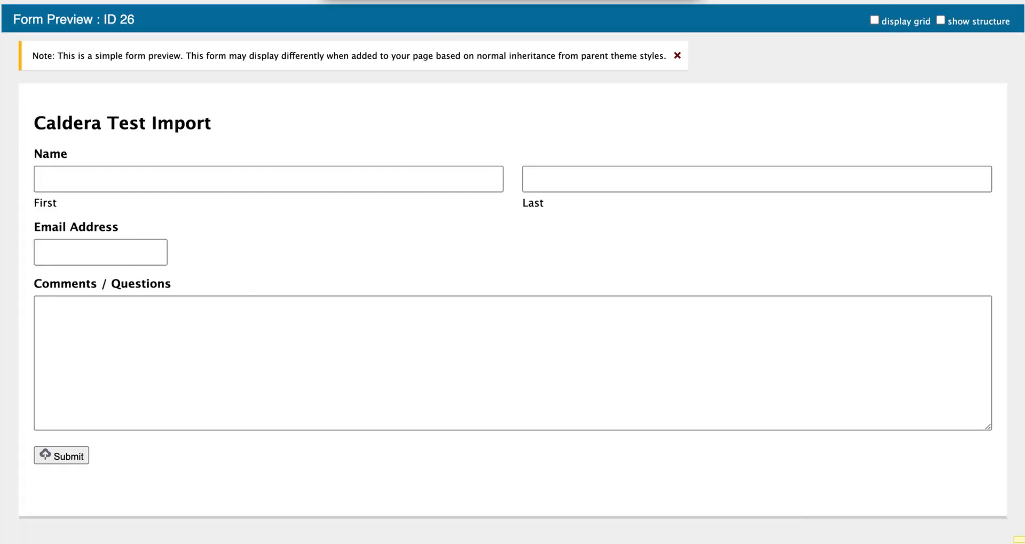
{"action": "left_click", "coordinate": [475, 1]}
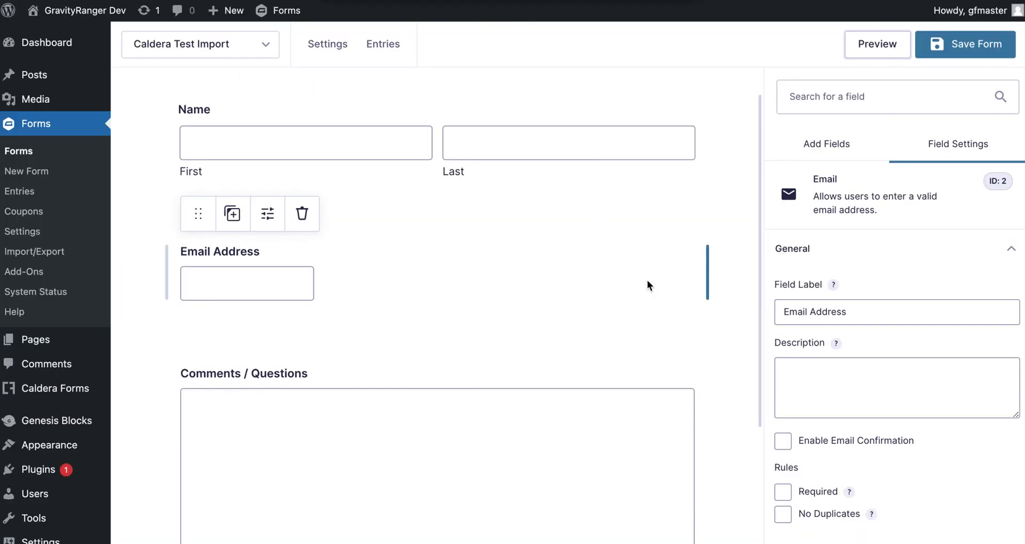
{"action": "left_click", "coordinate": [860, 251]}
{"action": "left_click", "coordinate": [860, 305]}
{"action": "scroll", "coordinate": [869, 388], "scroll_direction": "down", "scroll_amount": 4}
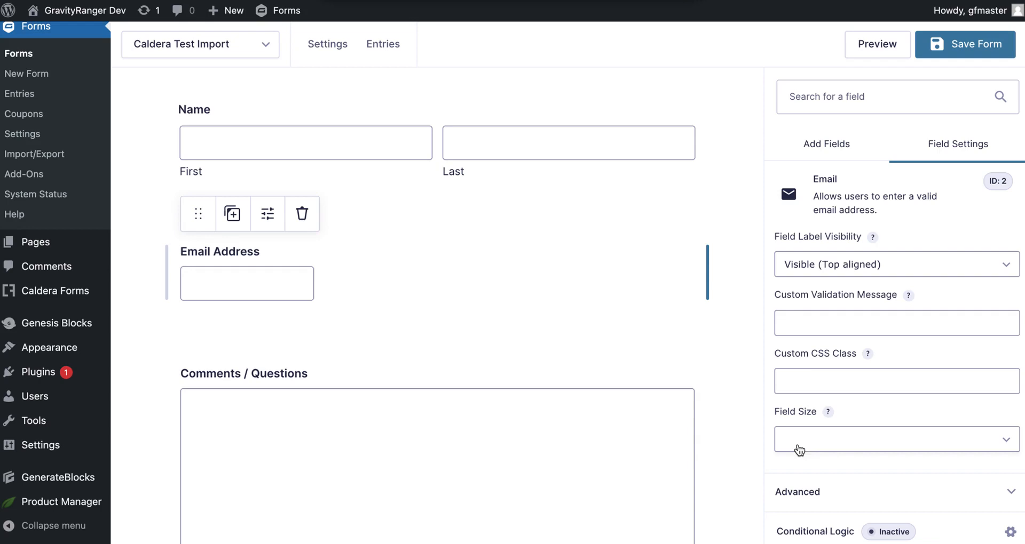
Step: Choose Large in the Email Address Field Size dropdown and save Caldera Test Import
{"action": "left_click", "coordinate": [825, 435]}
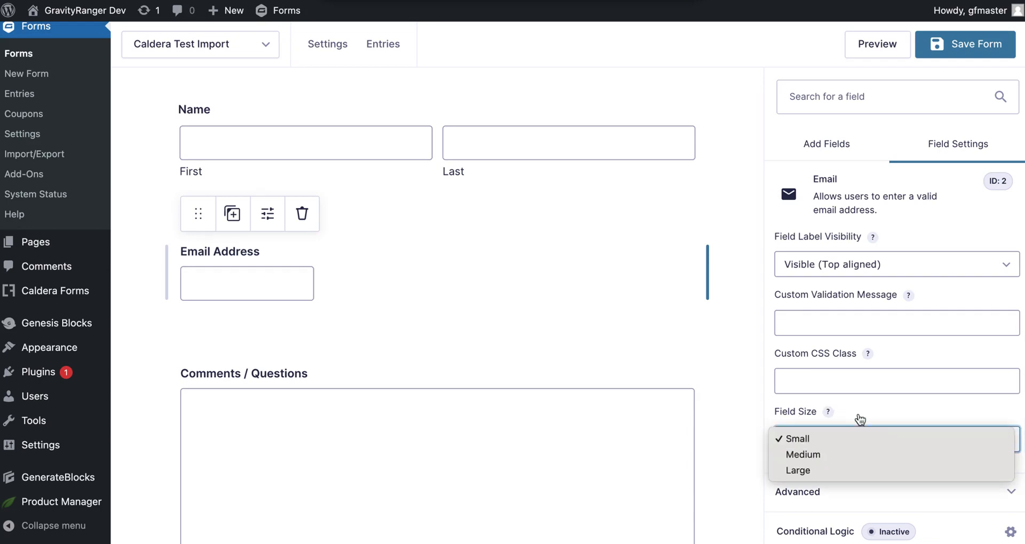
{"action": "left_click", "coordinate": [875, 417]}
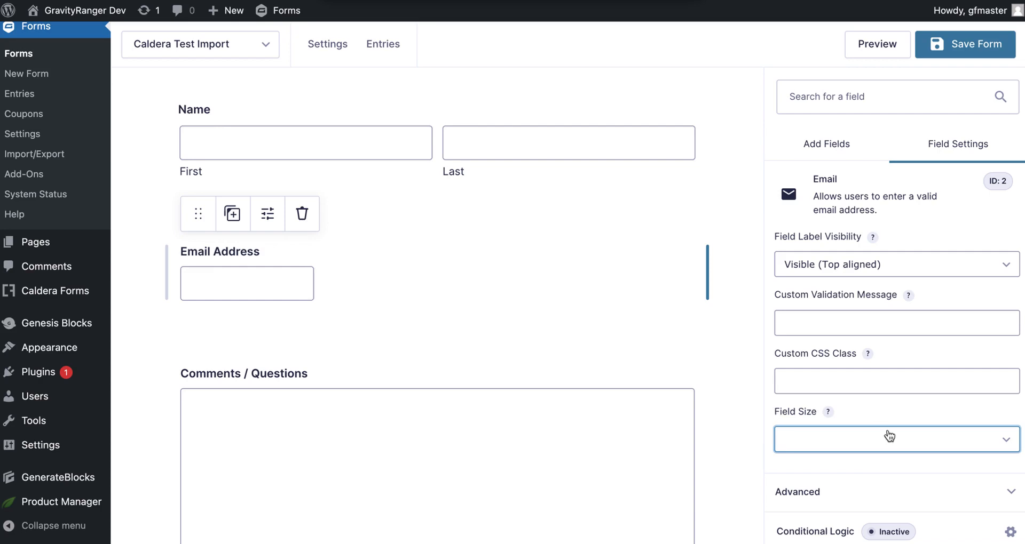
{"action": "left_click", "coordinate": [827, 442]}
{"action": "left_click", "coordinate": [830, 469]}
{"action": "left_click", "coordinate": [834, 446]}
{"action": "left_click", "coordinate": [817, 414]}
{"action": "left_click", "coordinate": [811, 437]}
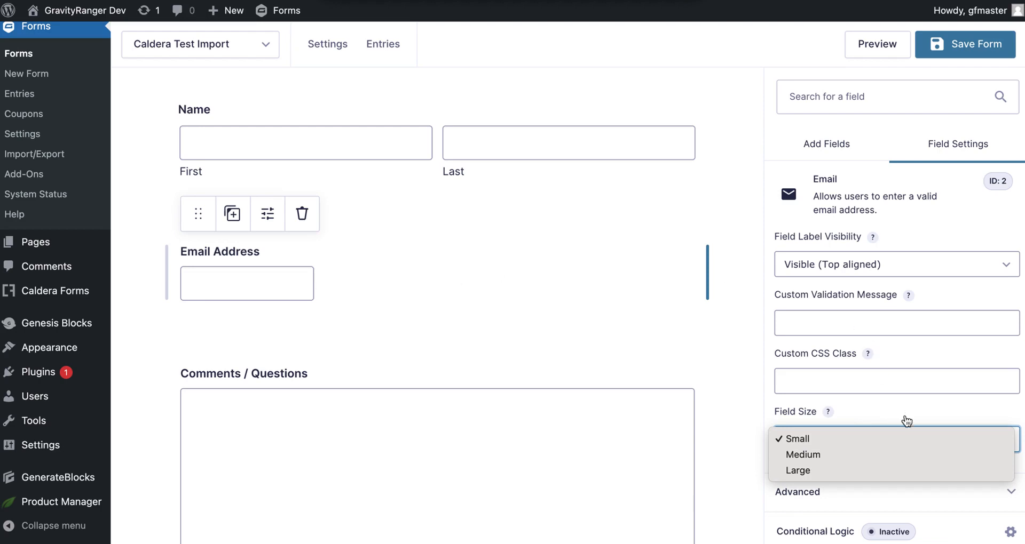
{"action": "left_click", "coordinate": [826, 472]}
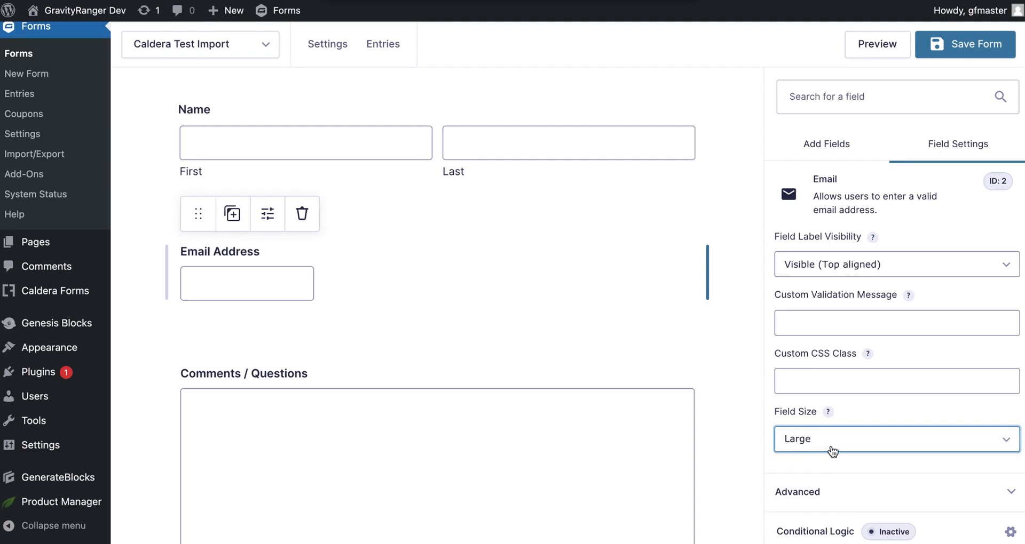
{"action": "left_click", "coordinate": [948, 49]}
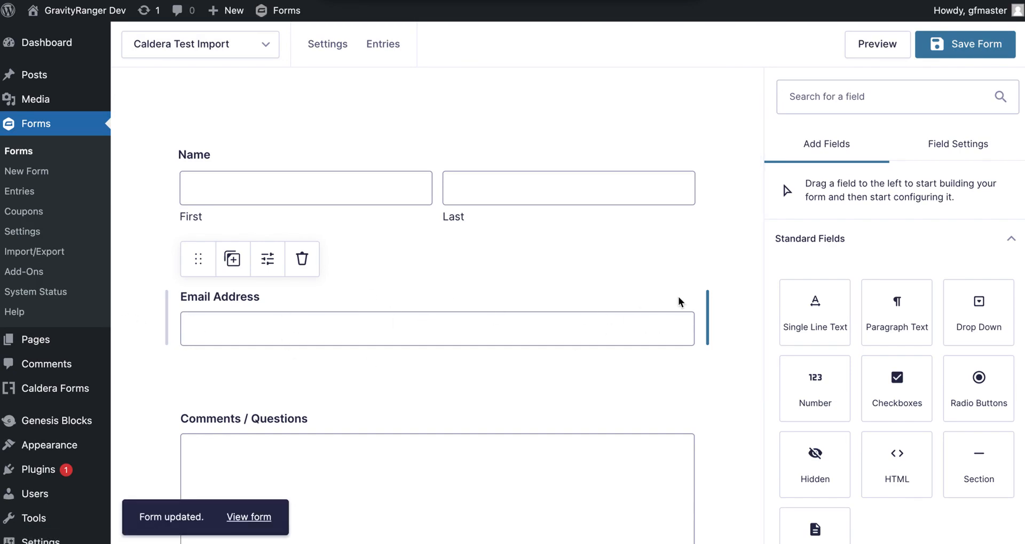
Step: Preview the updated form to confirm the full-width Email Address field
{"action": "left_click", "coordinate": [869, 45]}
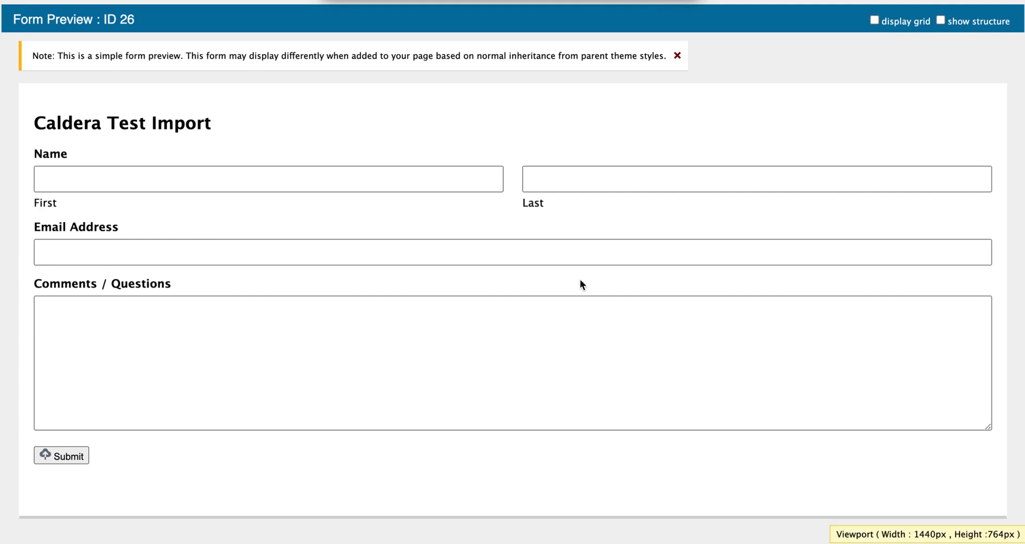
{"action": "key", "text": "super+w"}
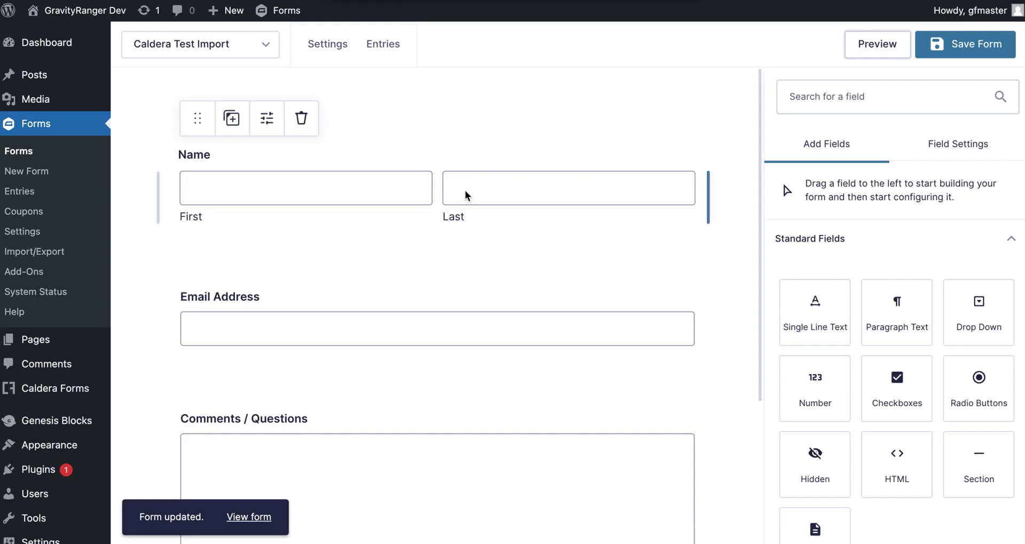
{"action": "scroll", "coordinate": [542, 262], "scroll_direction": "down", "scroll_amount": 2}
{"action": "scroll", "coordinate": [542, 261], "scroll_direction": "down", "scroll_amount": 1}
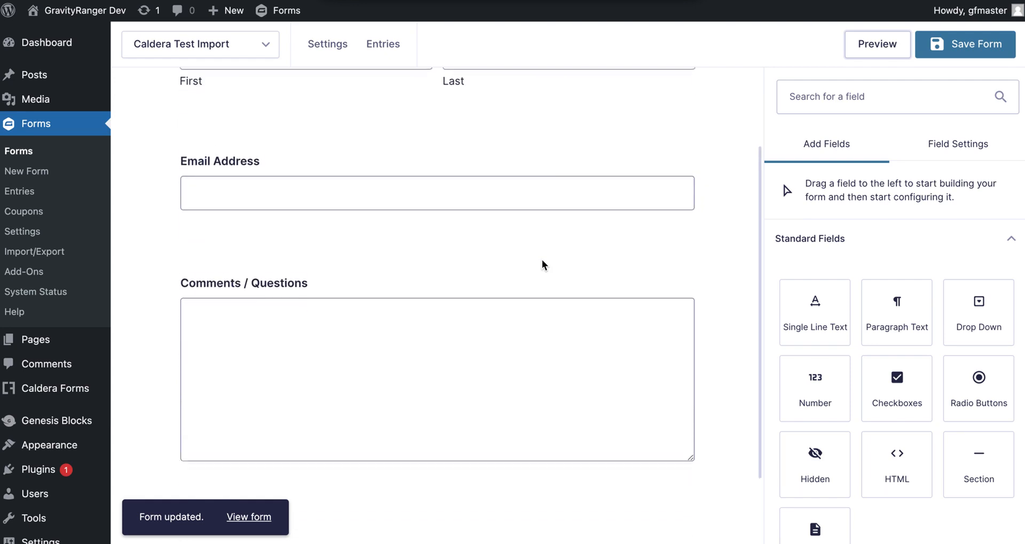
{"action": "scroll", "coordinate": [444, 214], "scroll_direction": "up", "scroll_amount": 2}
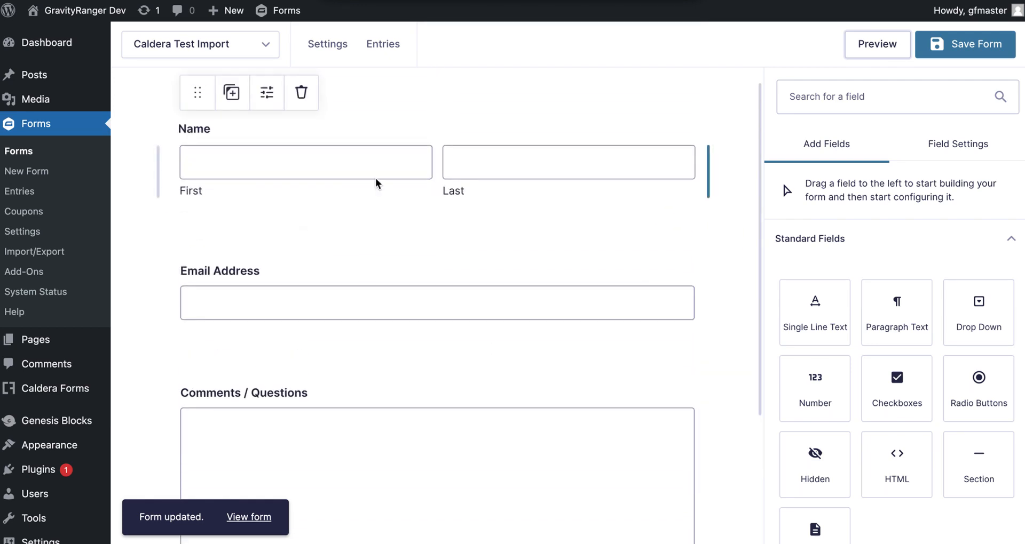
Step: Review the Email Address field's settings back in the form editor
{"action": "left_click", "coordinate": [784, 235]}
{"action": "left_click", "coordinate": [583, 313]}
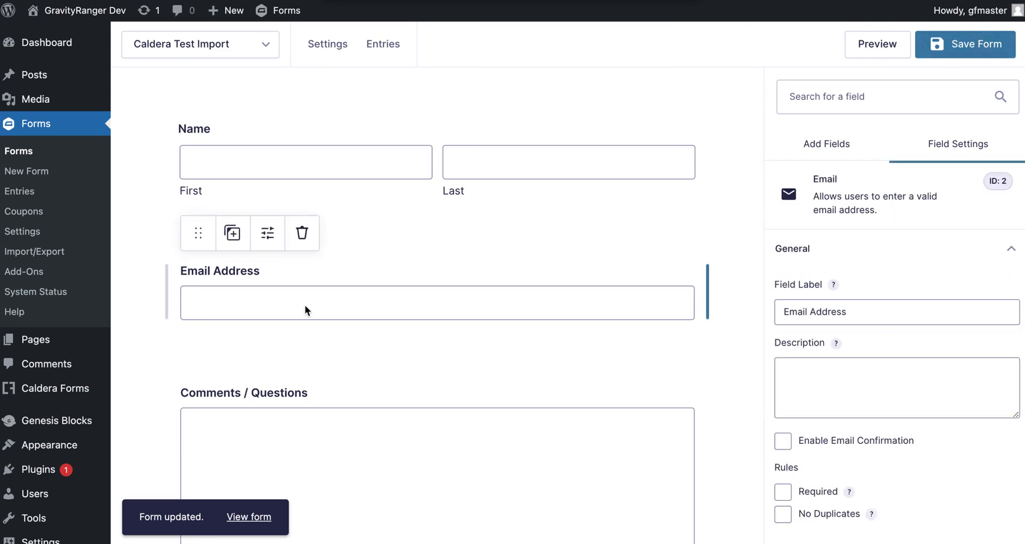
{"action": "scroll", "coordinate": [264, 290], "scroll_direction": "up", "scroll_amount": 1}
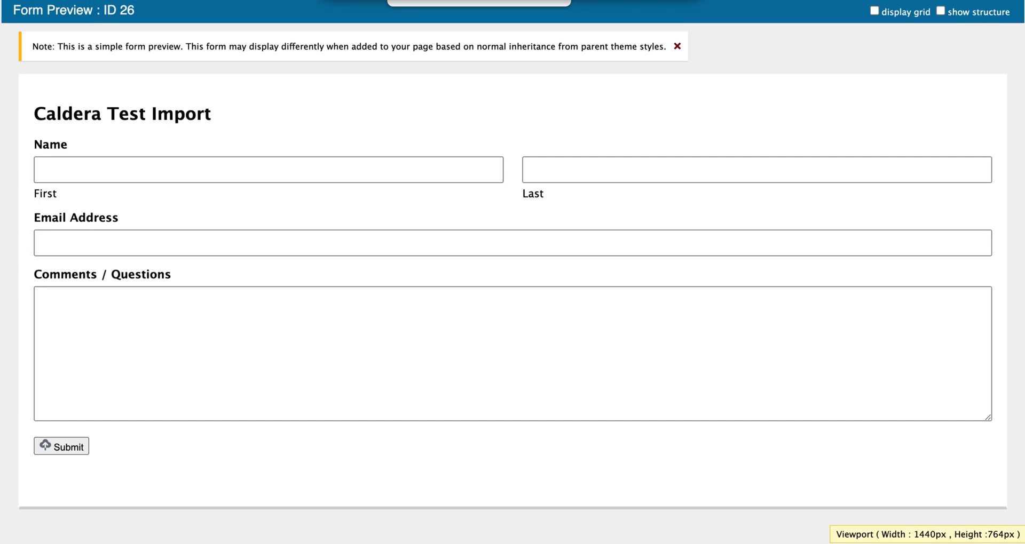
{"action": "left_click", "coordinate": [437, 1]}
{"action": "mouse_move", "coordinate": [330, 48]}
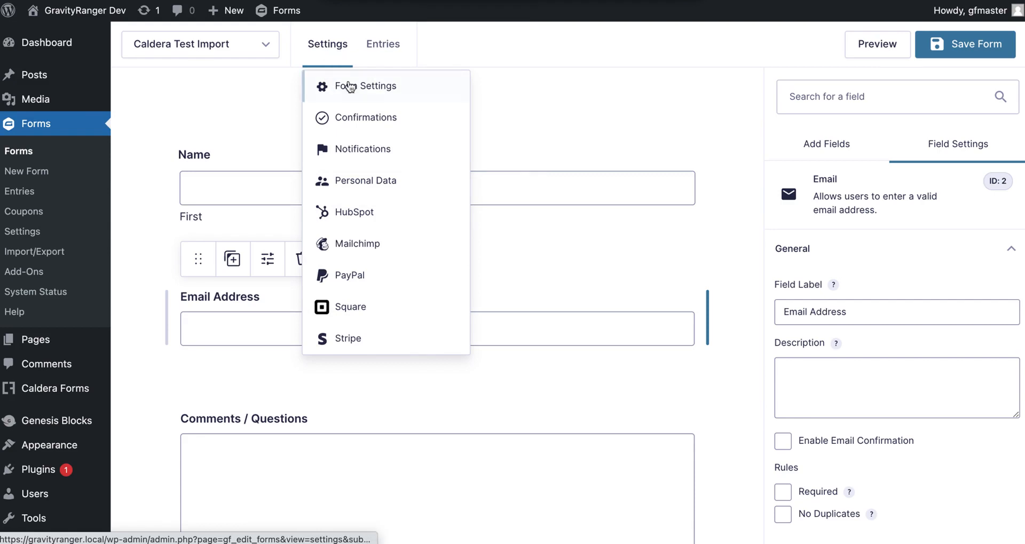
Step: Open Form Settings, scroll to the Form Button section, and save the settings
{"action": "left_click", "coordinate": [351, 87]}
{"action": "scroll", "coordinate": [469, 366], "scroll_direction": "down", "scroll_amount": 6}
{"action": "scroll", "coordinate": [498, 441], "scroll_direction": "down", "scroll_amount": 5}
{"action": "left_click", "coordinate": [472, 452]}
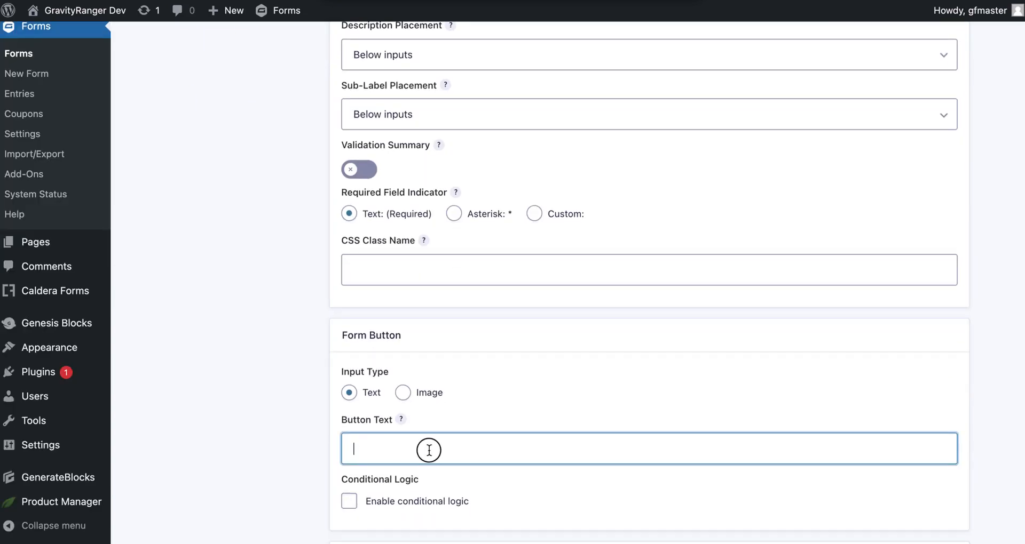
{"action": "scroll", "coordinate": [446, 450], "scroll_direction": "up", "scroll_amount": 10}
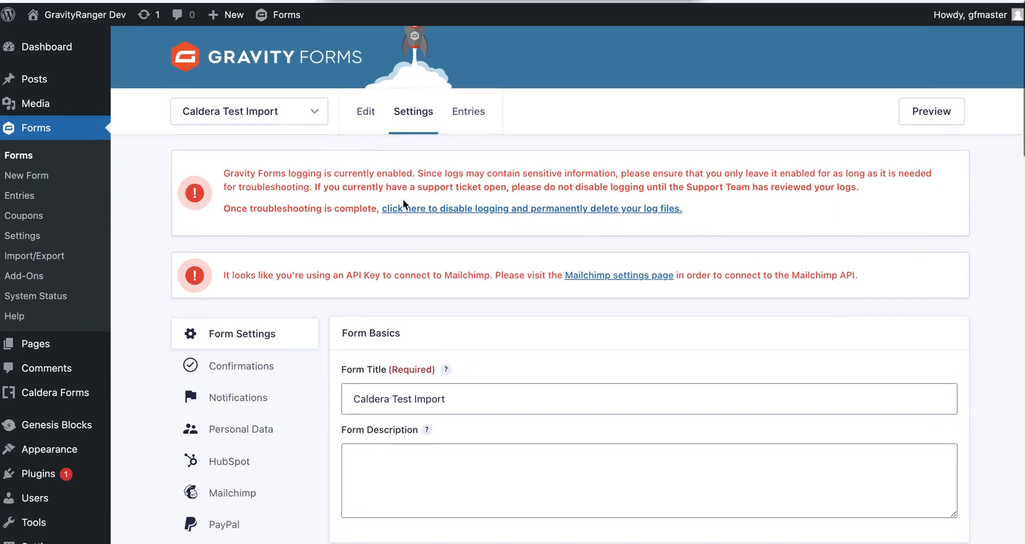
{"action": "scroll", "coordinate": [407, 384], "scroll_direction": "down", "scroll_amount": 20}
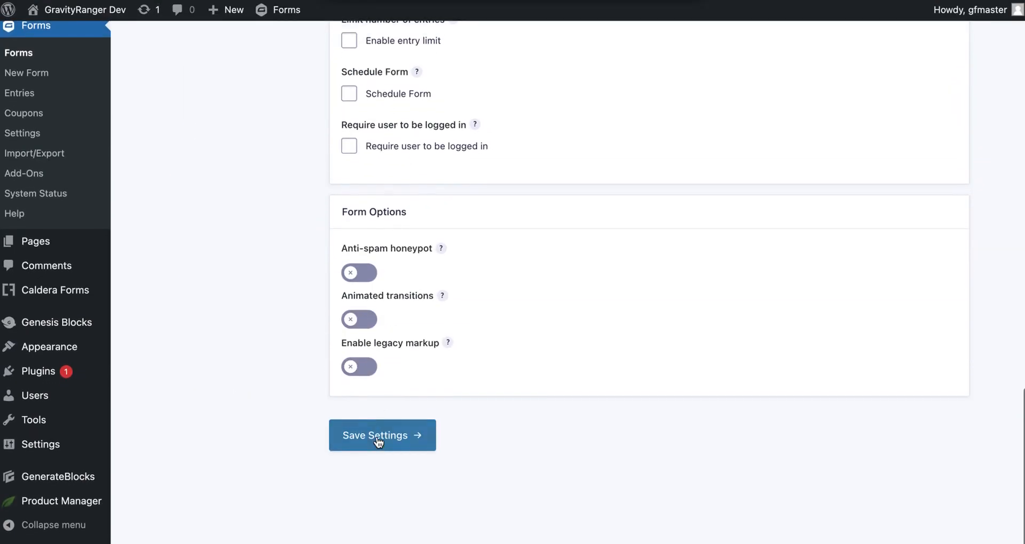
{"action": "left_click", "coordinate": [378, 446]}
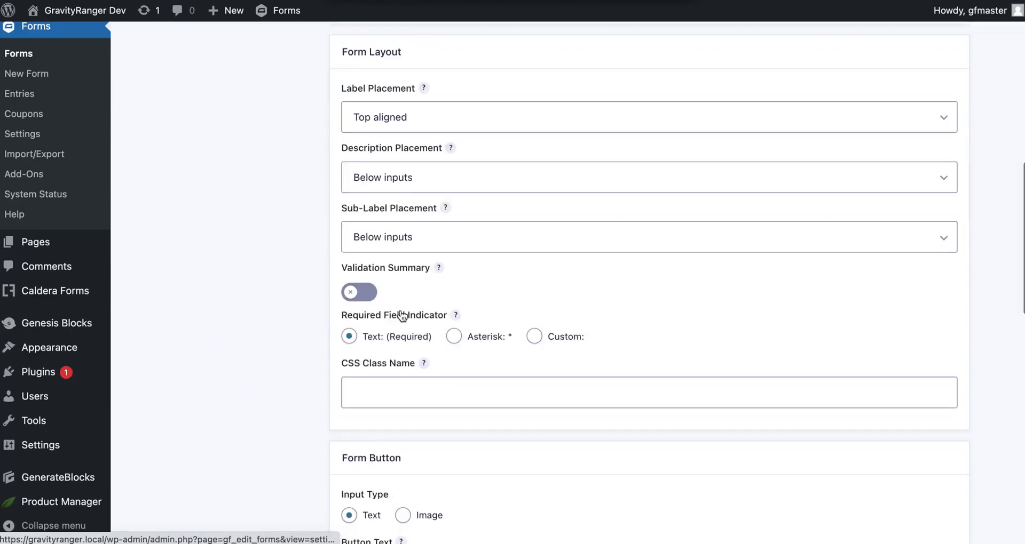
Step: Set the Button Text to 'Submit', save the settings, and preview the form
{"action": "scroll", "coordinate": [393, 331], "scroll_direction": "down", "scroll_amount": 2}
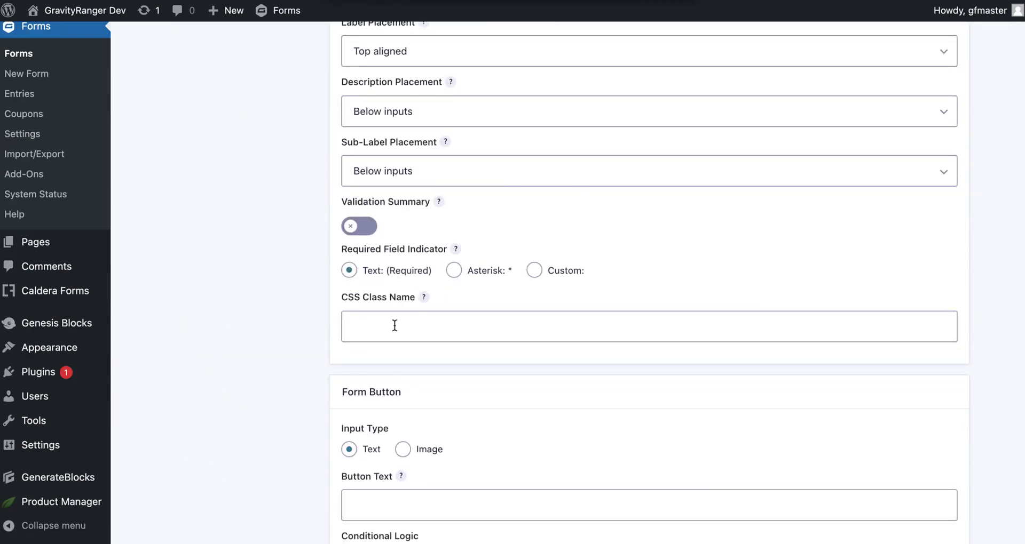
{"action": "scroll", "coordinate": [395, 327], "scroll_direction": "down", "scroll_amount": 3}
{"action": "left_click", "coordinate": [412, 367]}
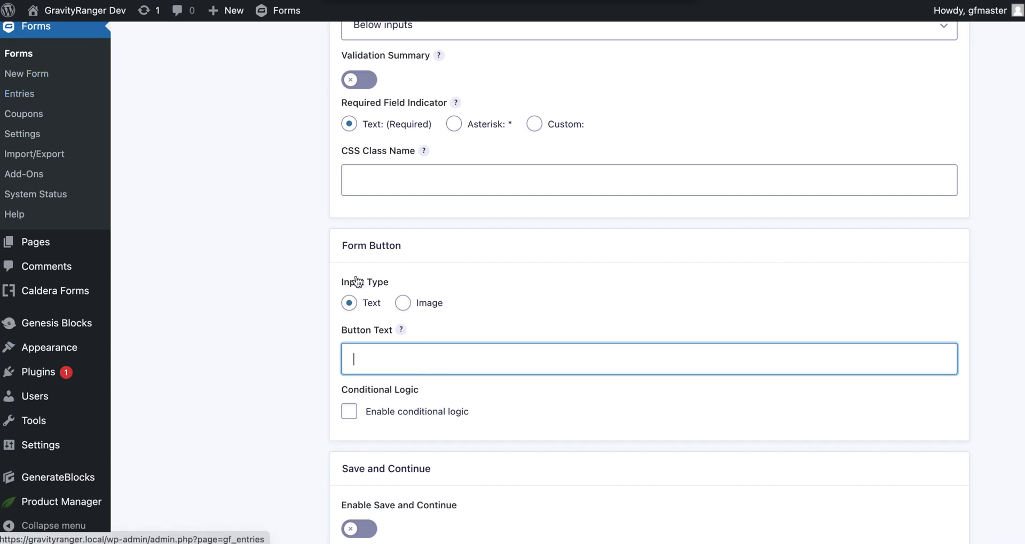
{"action": "type", "text": "Sub"}
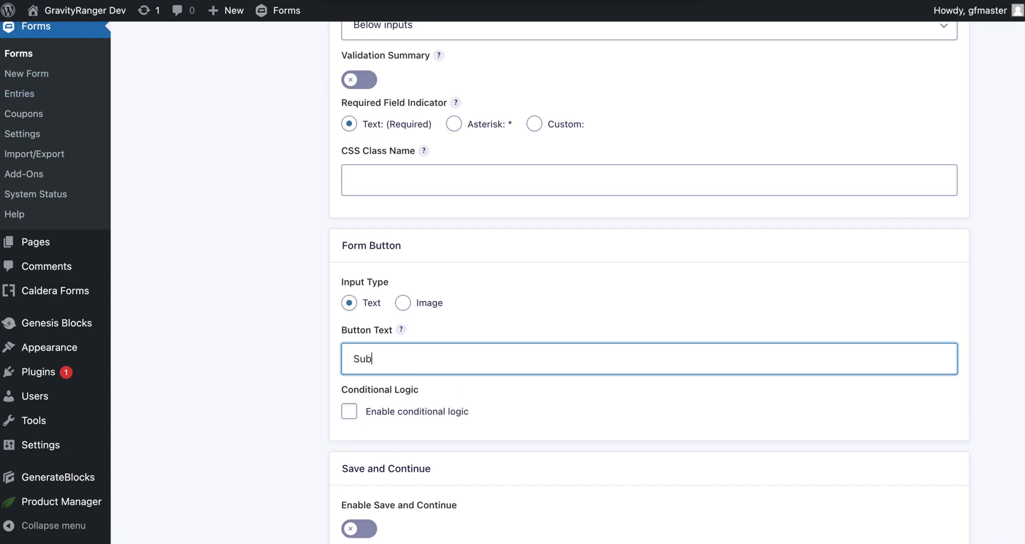
{"action": "type", "text": "mit"}
{"action": "scroll", "coordinate": [375, 375], "scroll_direction": "down", "scroll_amount": 3}
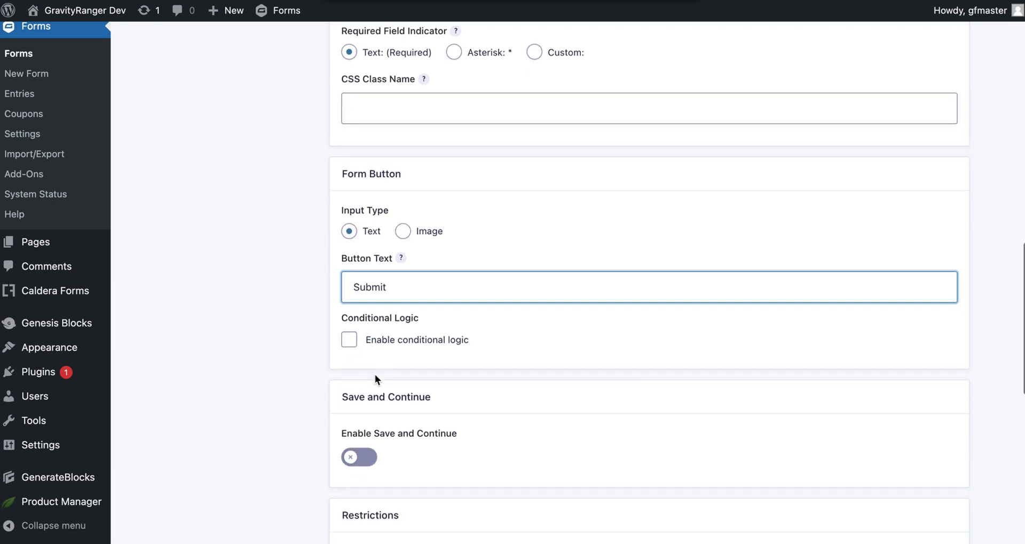
{"action": "scroll", "coordinate": [375, 373], "scroll_direction": "down", "scroll_amount": 1}
{"action": "scroll", "coordinate": [375, 374], "scroll_direction": "up", "scroll_amount": 1}
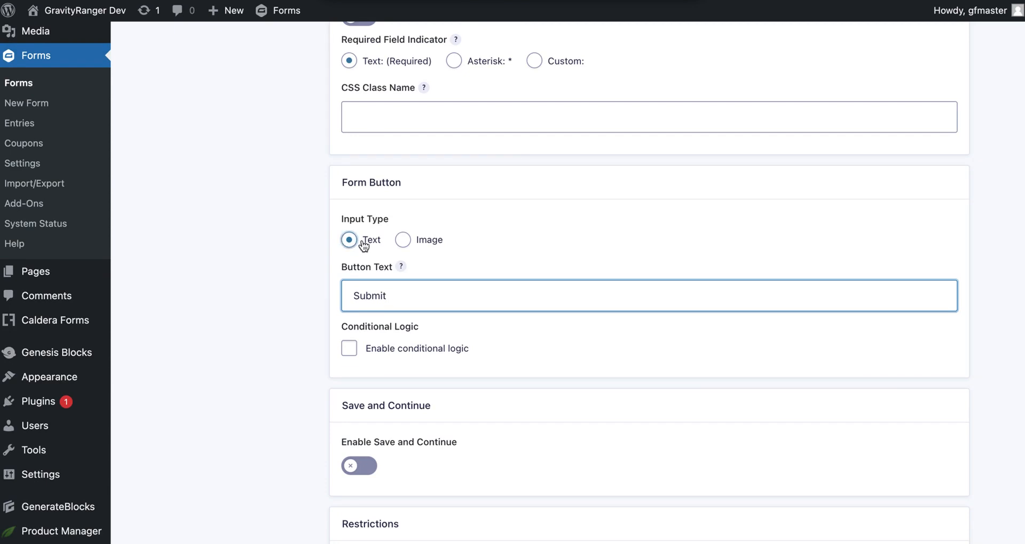
{"action": "scroll", "coordinate": [361, 243], "scroll_direction": "up", "scroll_amount": 15}
{"action": "mouse_move", "coordinate": [408, 88]}
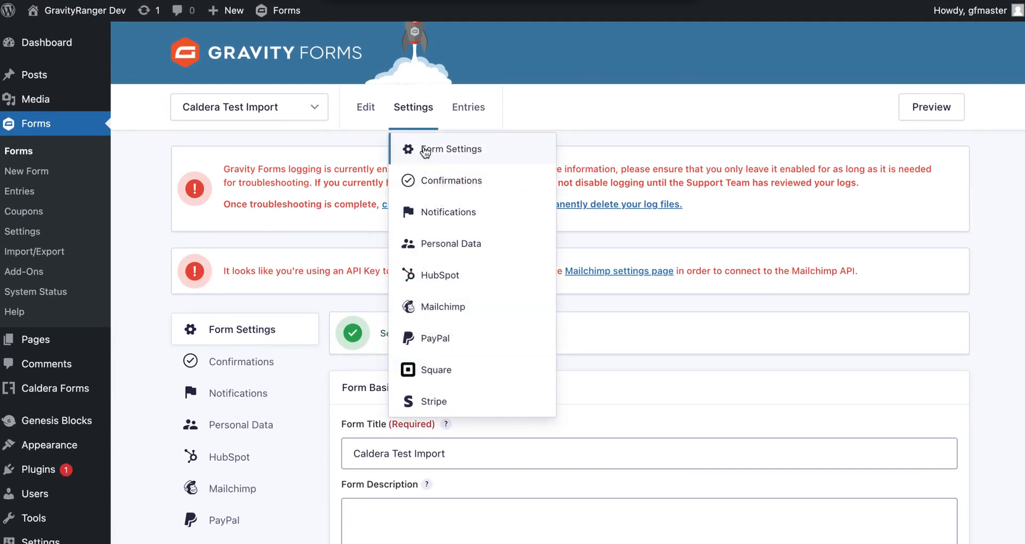
{"action": "scroll", "coordinate": [323, 256], "scroll_direction": "down", "scroll_amount": 20}
{"action": "left_click", "coordinate": [373, 430]}
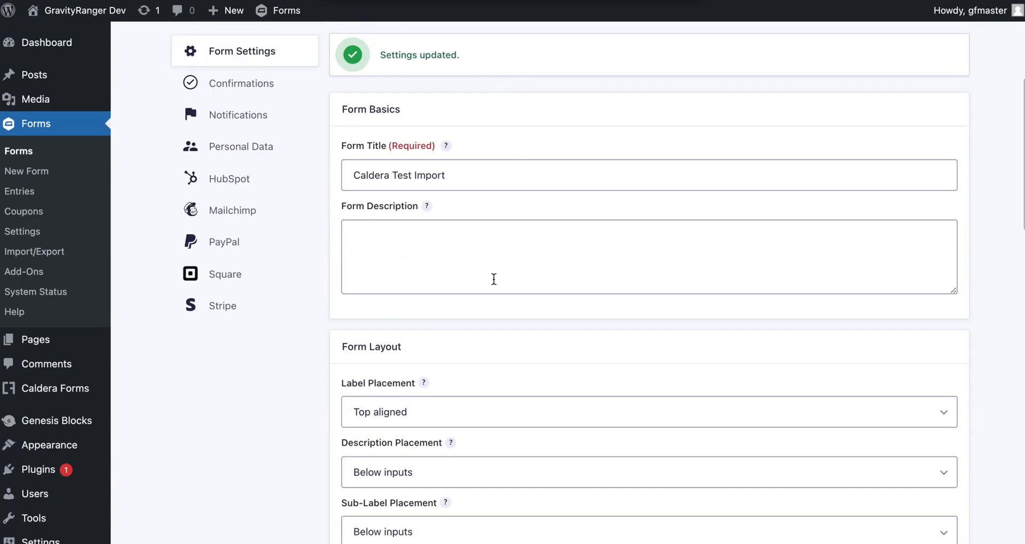
{"action": "scroll", "coordinate": [491, 279], "scroll_direction": "down", "scroll_amount": 9}
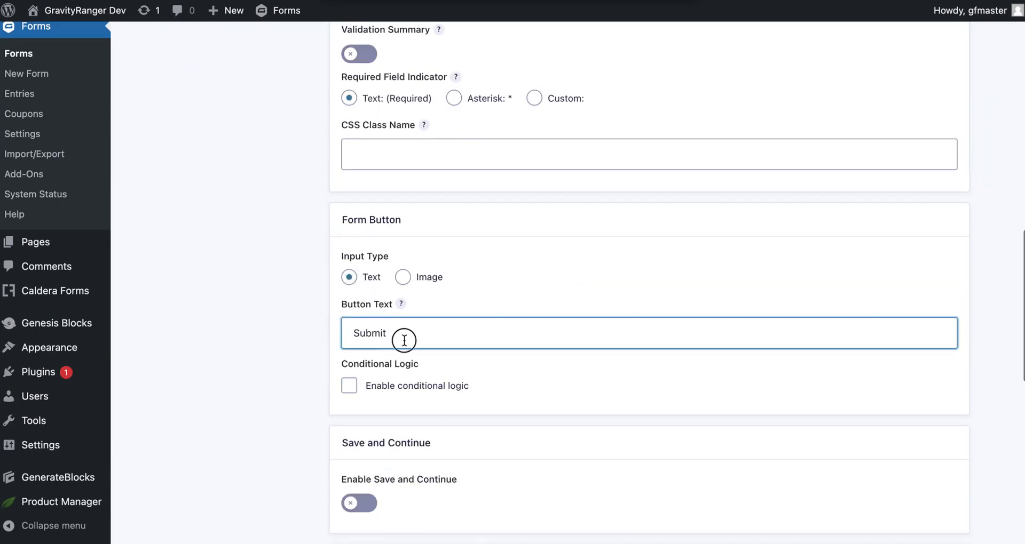
{"action": "scroll", "coordinate": [267, 384], "scroll_direction": "down", "scroll_amount": 10}
{"action": "left_click", "coordinate": [365, 436]}
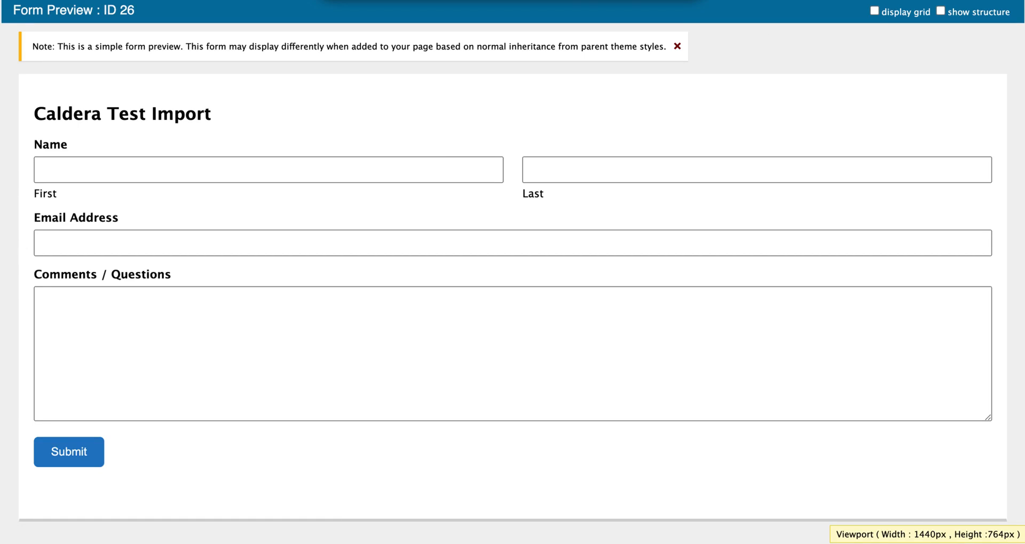
Step: Submit a test entry with first and last name, an e-mail, and comment 'THis is a test of my new Gravity FOrmsms form'
{"action": "left_click", "coordinate": [445, 167]}
{"action": "type", "text": "Jon"}
{"action": "key", "text": "Tab"}
{"action": "type", "text": "E"}
{"action": "key", "text": "Tab"}
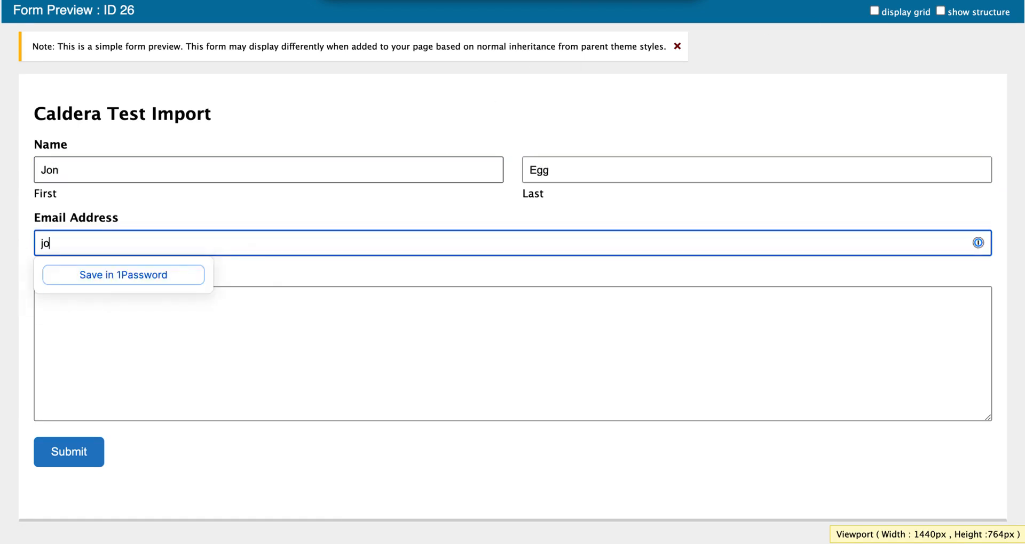
{"action": "key", "text": "Tab"}
{"action": "type", "text": "THis is a tes"}
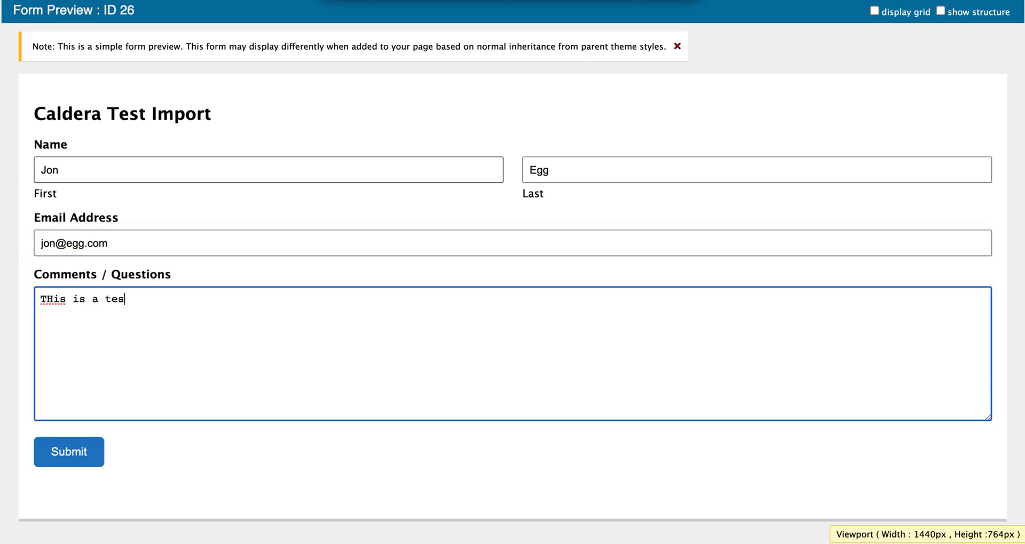
{"action": "type", "text": "t of my new Gravity FO"}
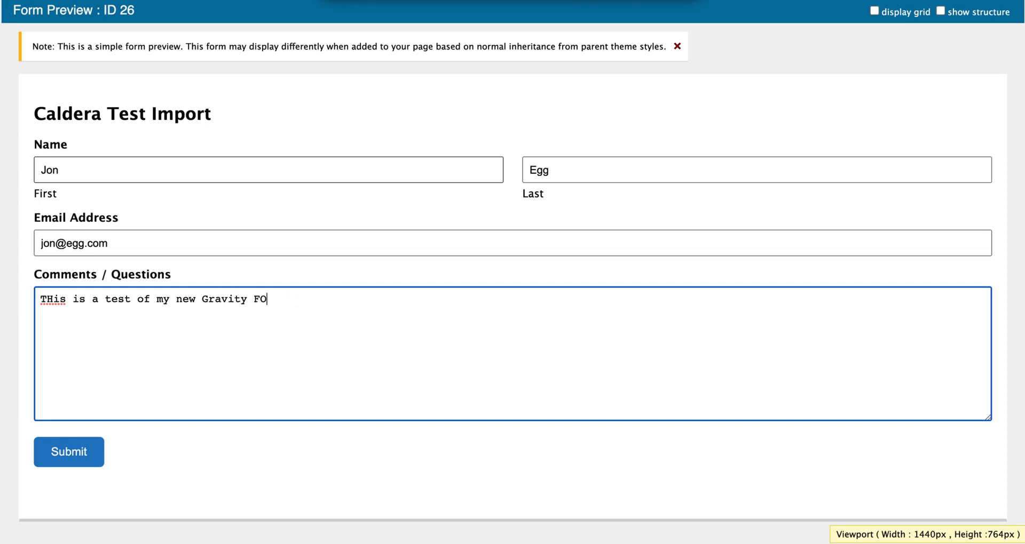
{"action": "type", "text": "rmsms form"}
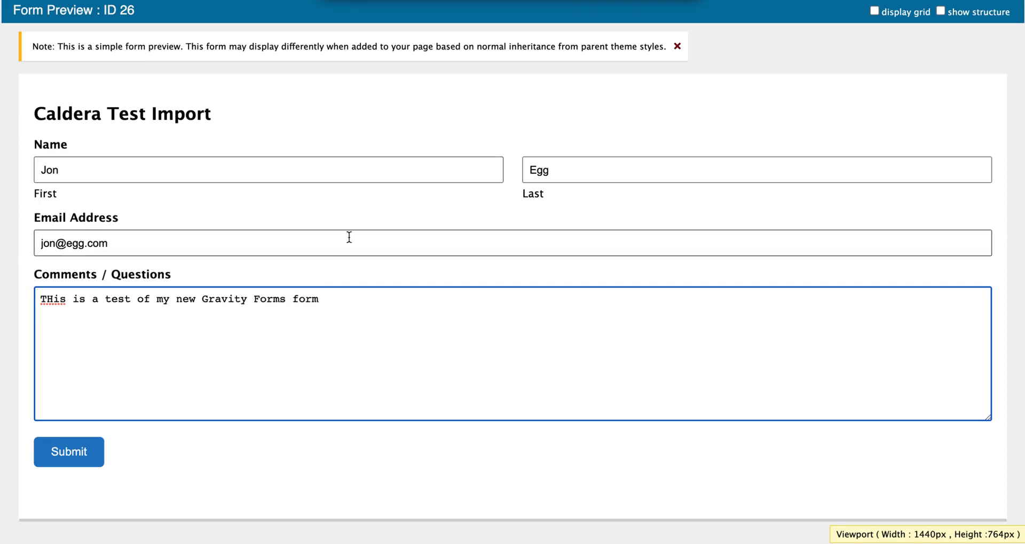
{"action": "left_click", "coordinate": [96, 445]}
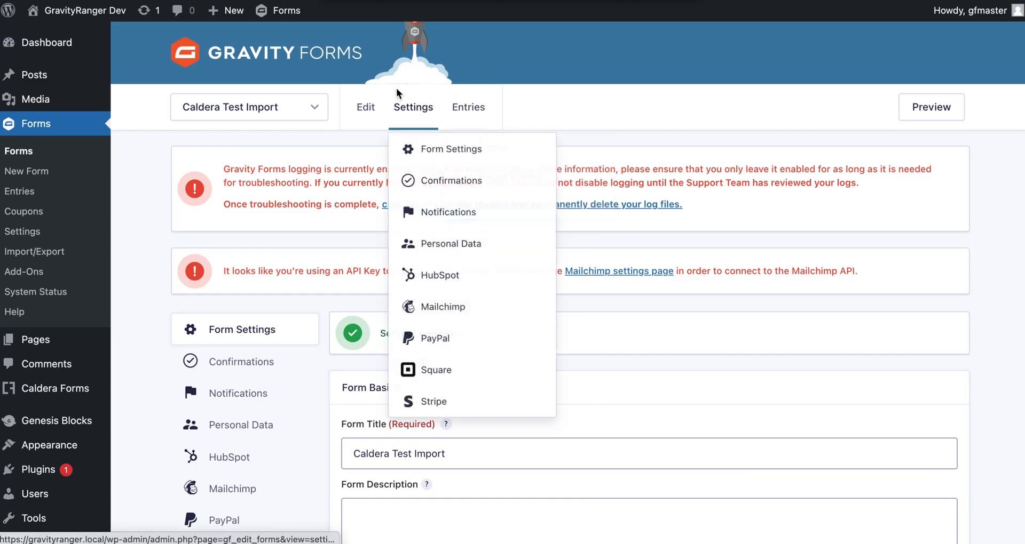
Step: Open the form's Entries list, now 3 entries, and view the newest test submission's details
{"action": "mouse_move", "coordinate": [473, 100]}
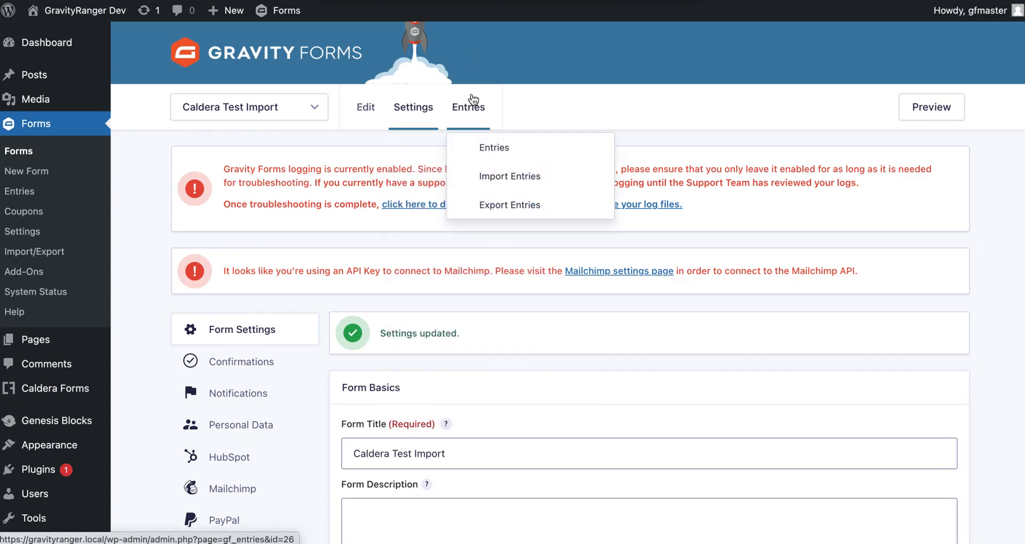
{"action": "left_click", "coordinate": [491, 148]}
{"action": "scroll", "coordinate": [288, 309], "scroll_direction": "down", "scroll_amount": 3}
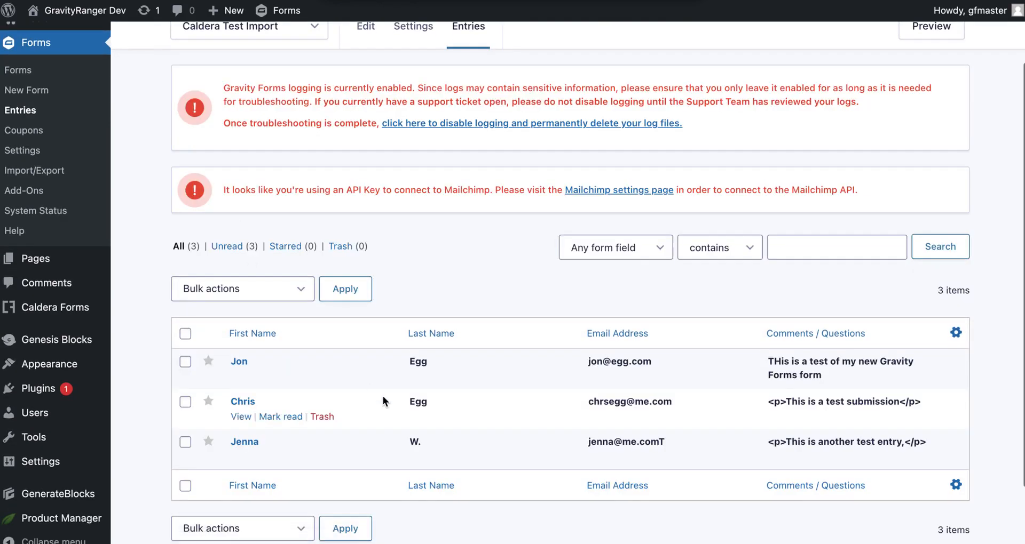
{"action": "scroll", "coordinate": [372, 387], "scroll_direction": "down", "scroll_amount": 3}
{"action": "left_click", "coordinate": [245, 289]}
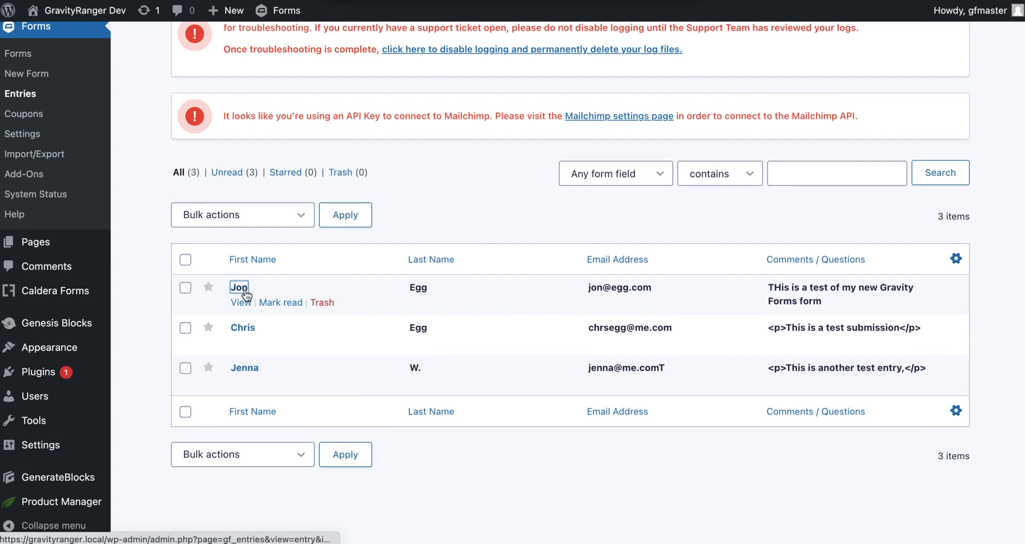